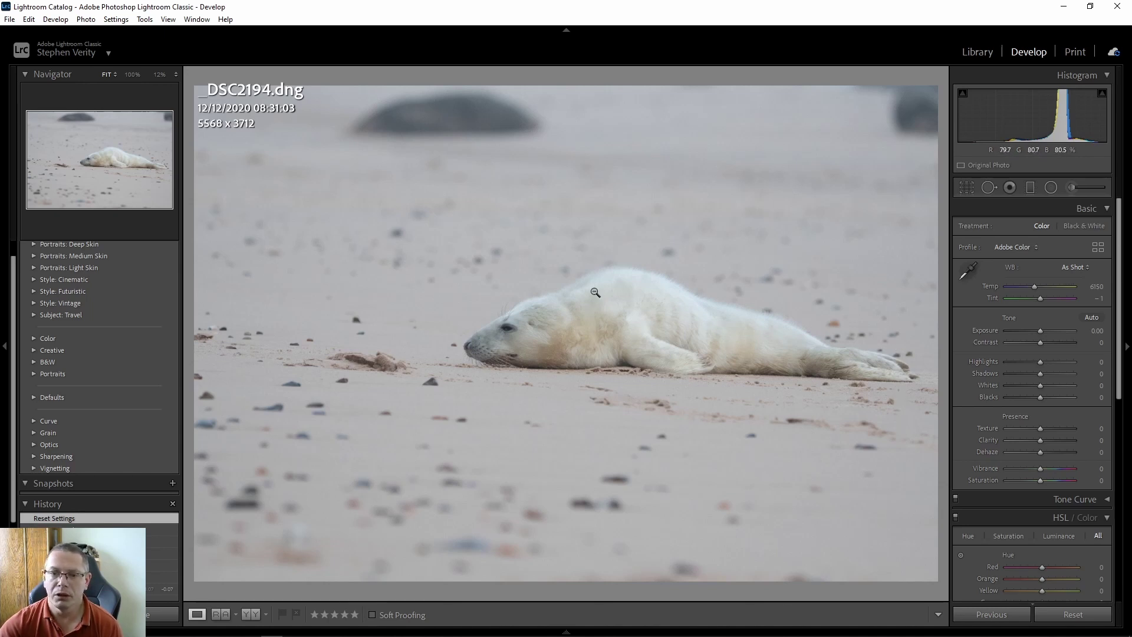
Send DSC2194.dng from Lightroom Classic to Edit in Adobe Photoshop 2021
right_click(556, 276)
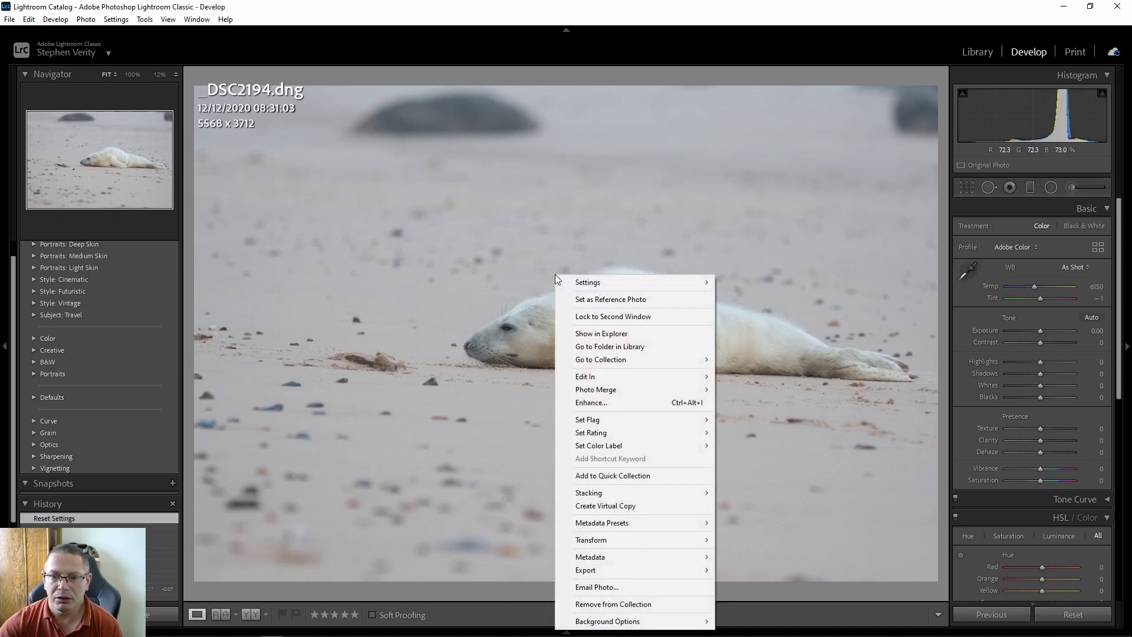
mouse_move(626, 380)
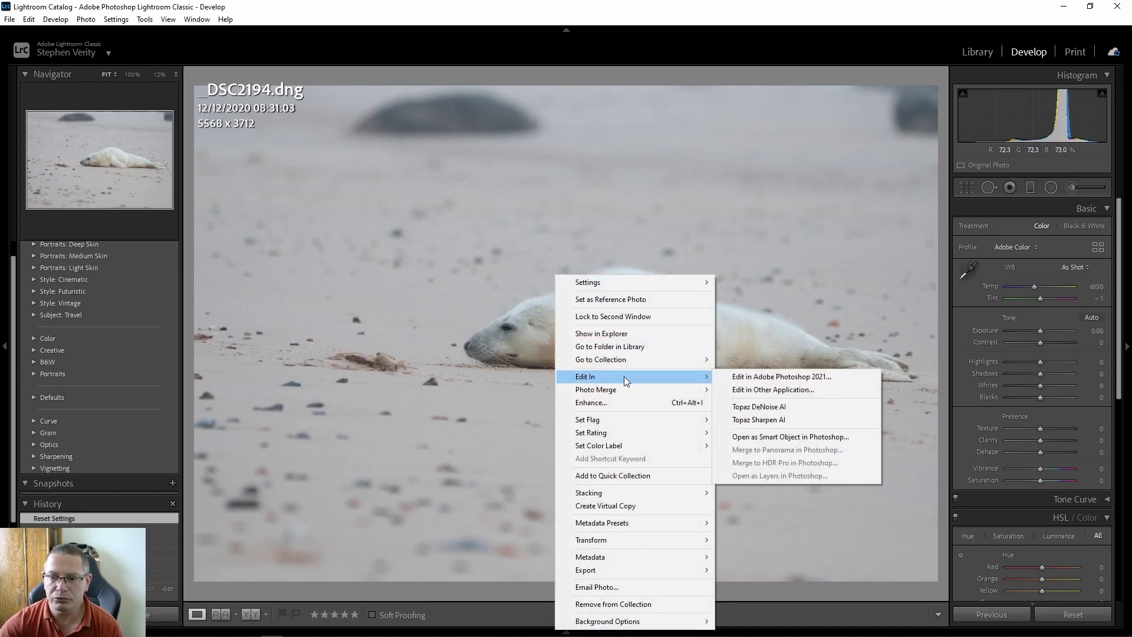
click(756, 378)
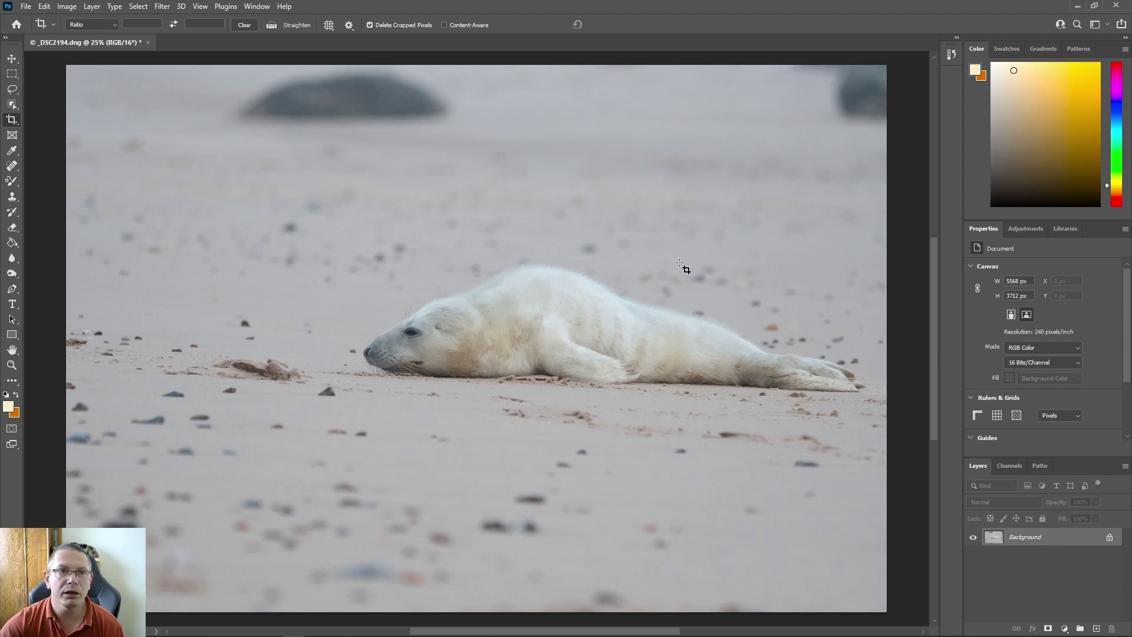
In Canvas Size, switch width units to Inches and set the width to 25
click(65, 7)
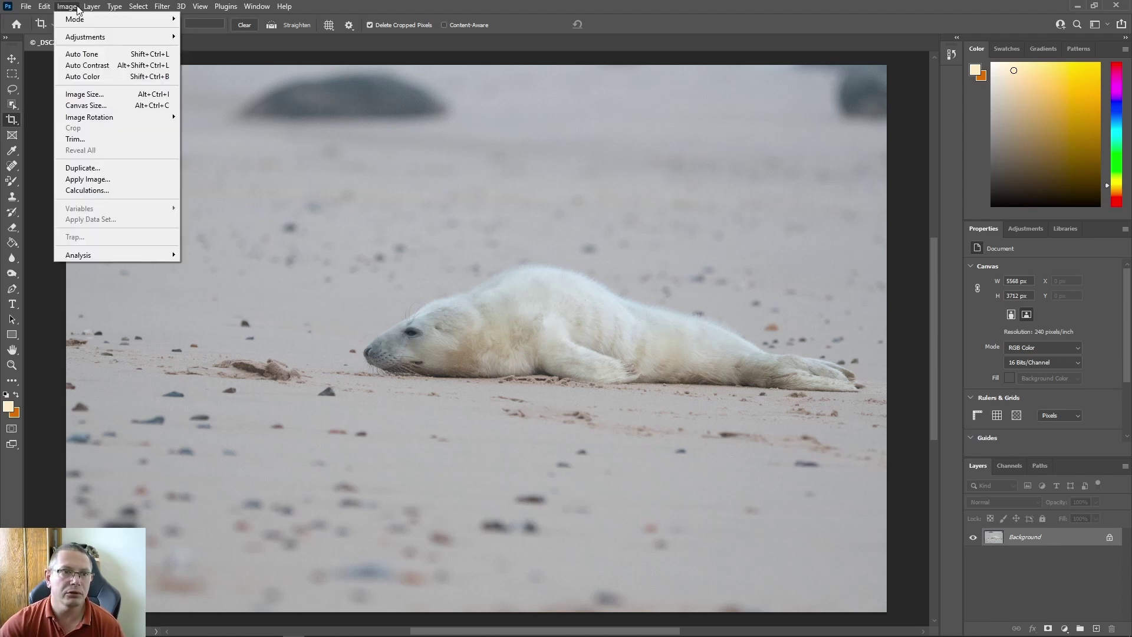
click(94, 105)
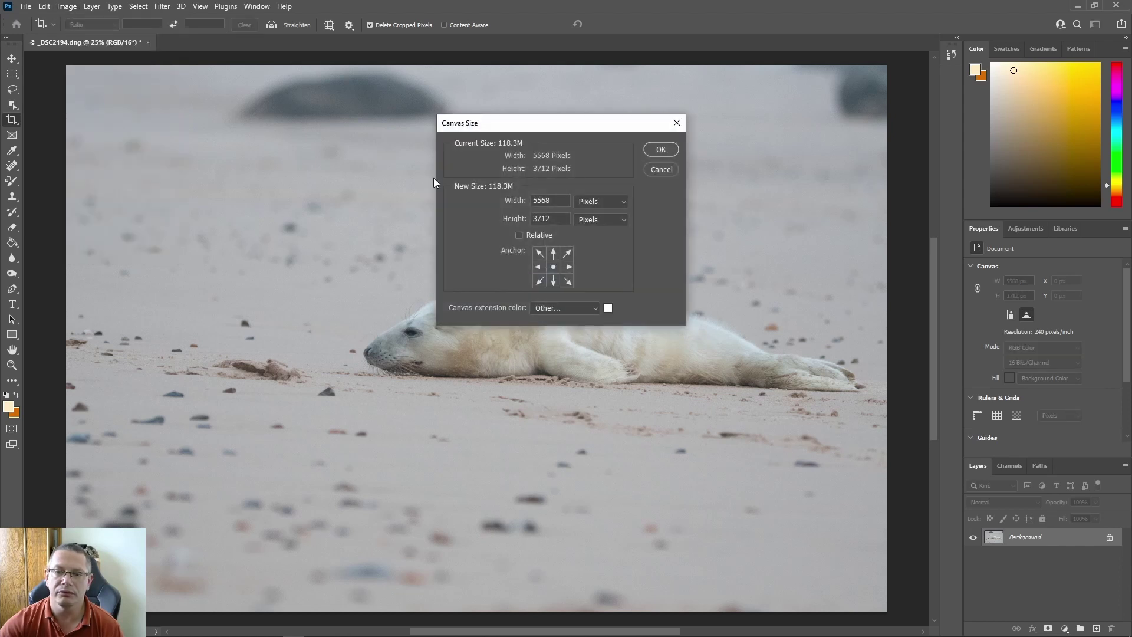
click(623, 202)
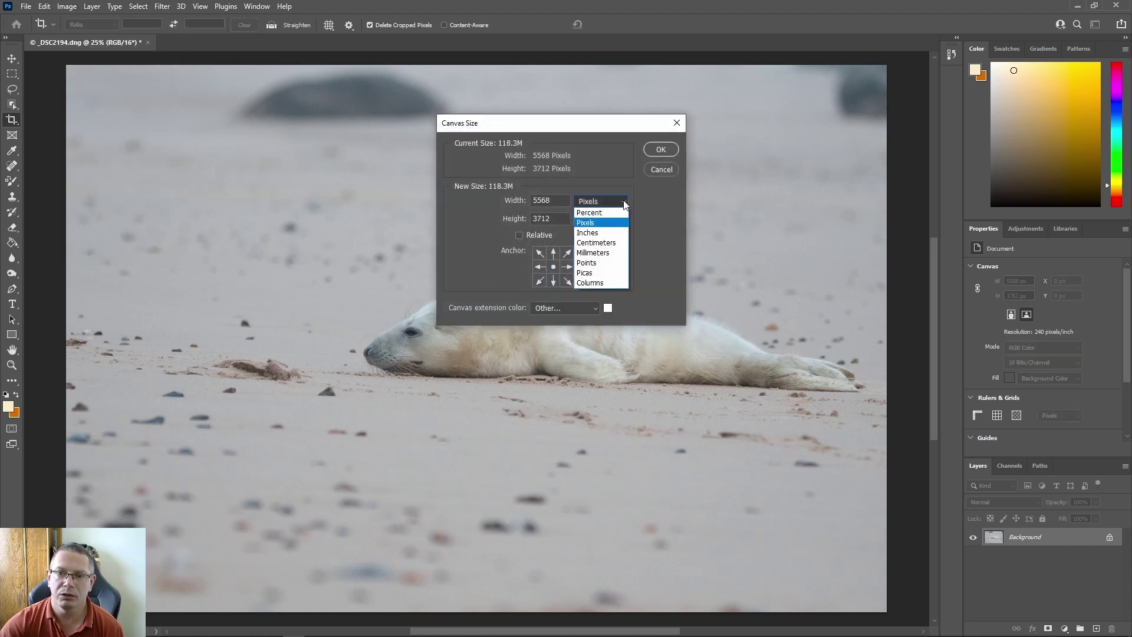
click(600, 233)
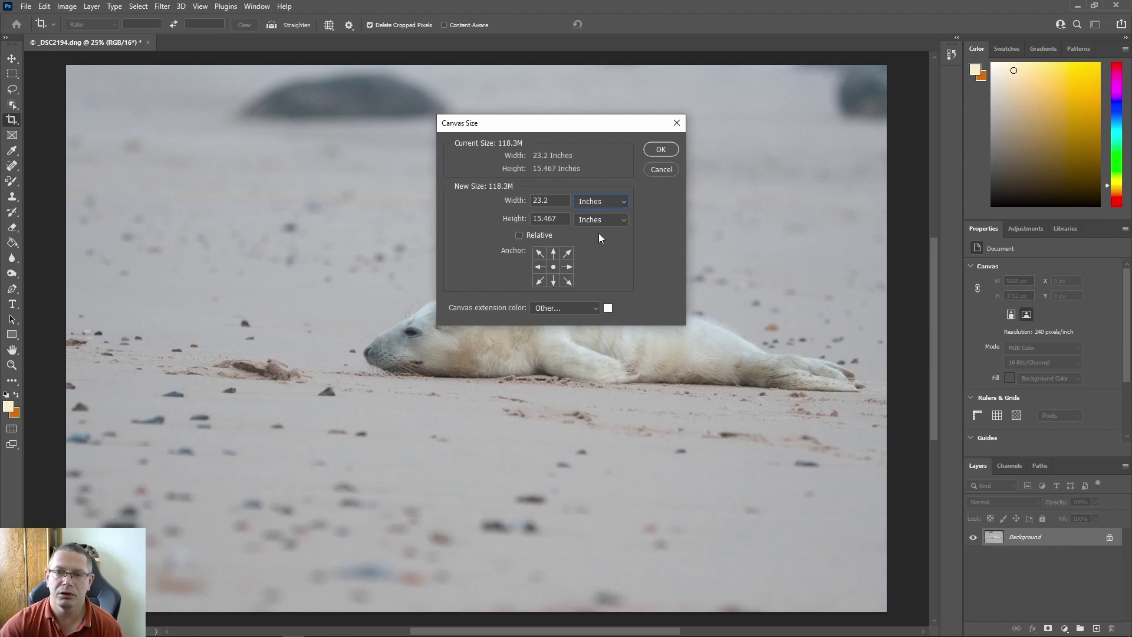
click(551, 202)
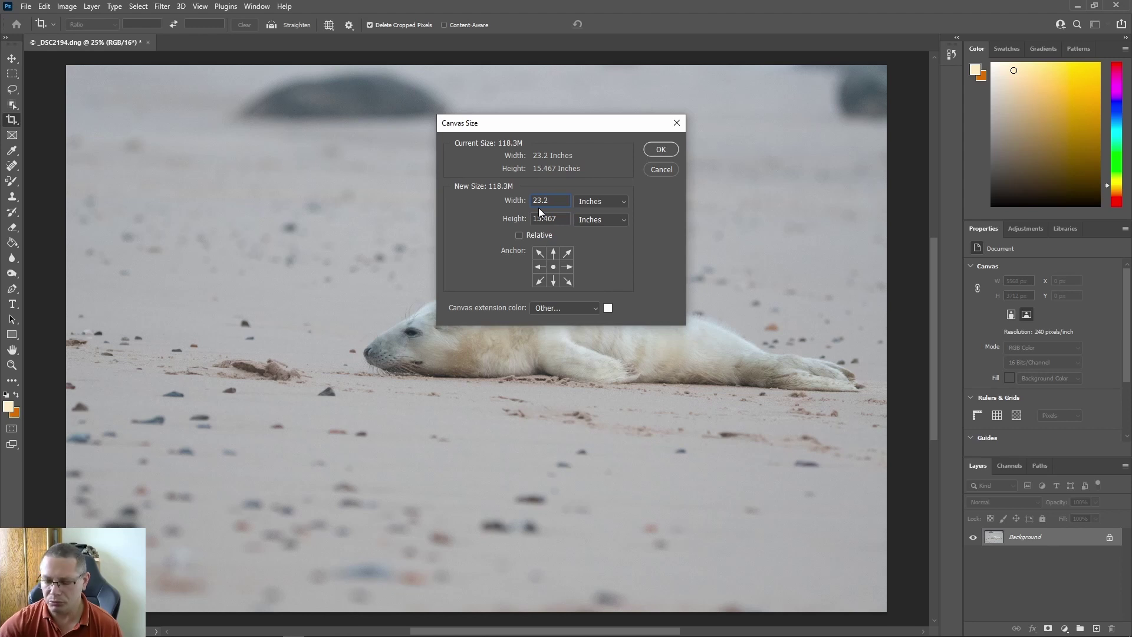
key(BackSpace)
key(BackSpace)
key(BackSpace)
text(5)
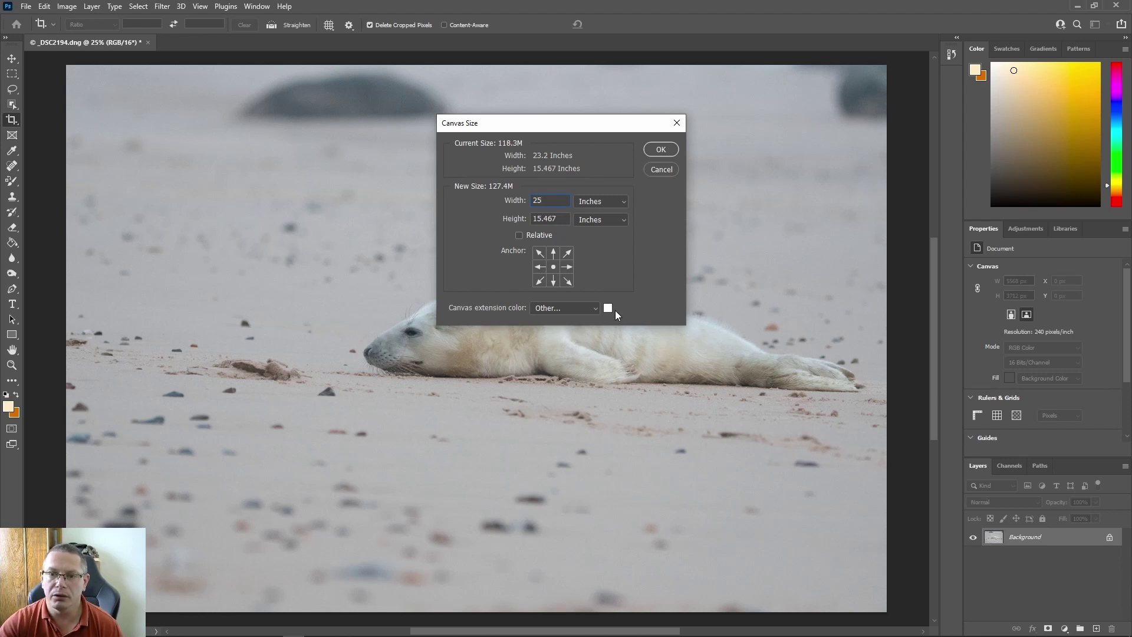
click(663, 150)
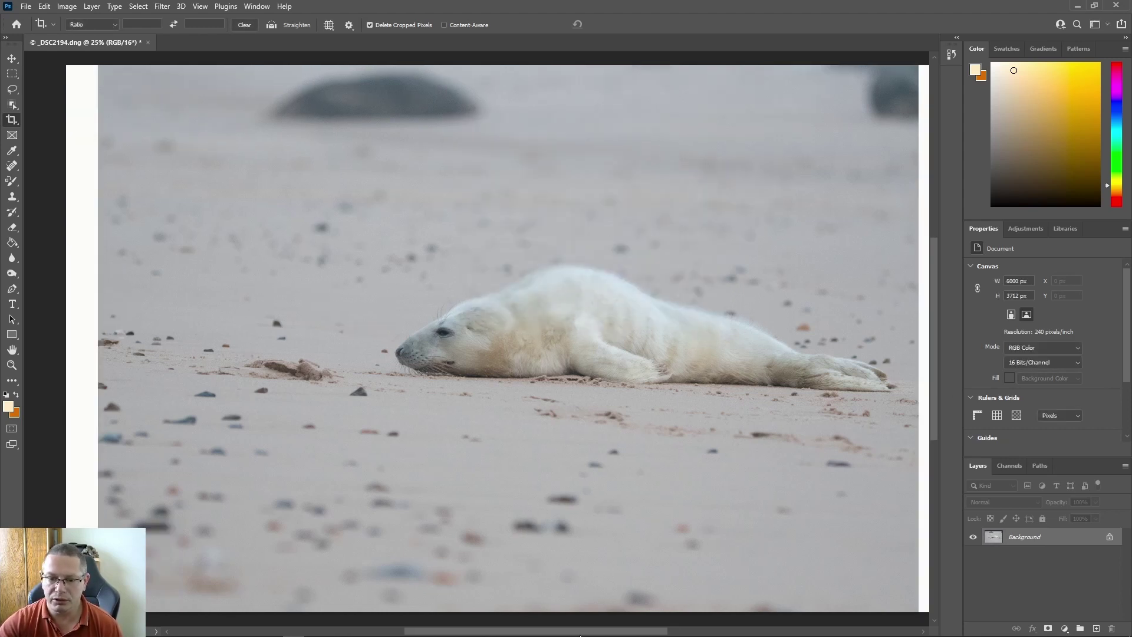
Pan to view the photo's edges and select the Clone Stamp Tool
drag(580, 631, 599, 631)
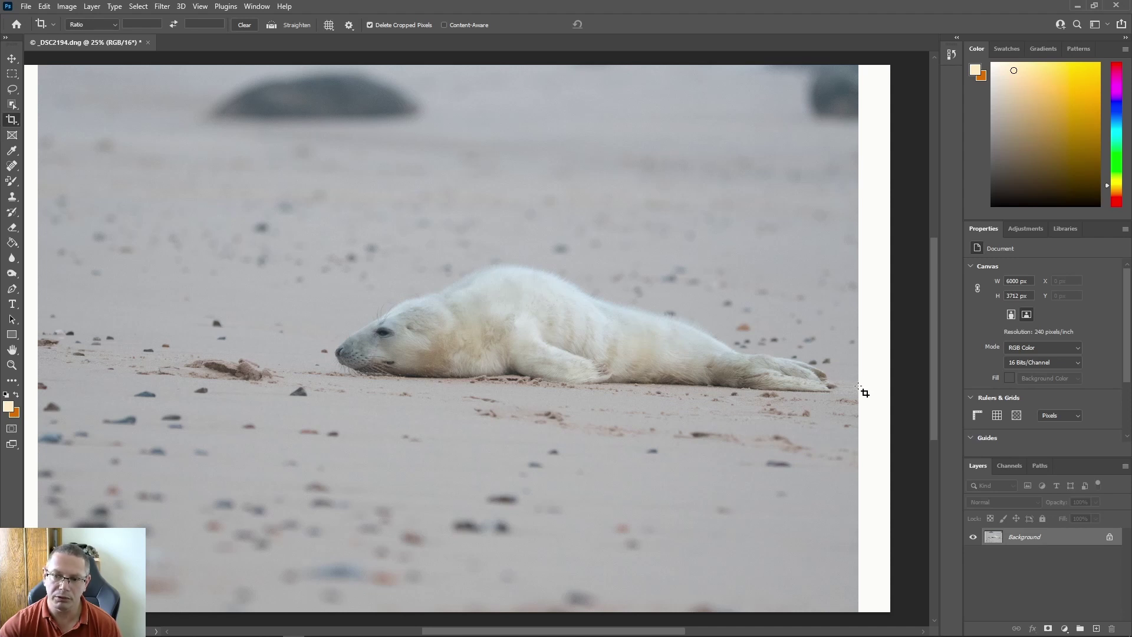
key(h)
drag(863, 392, 889, 380)
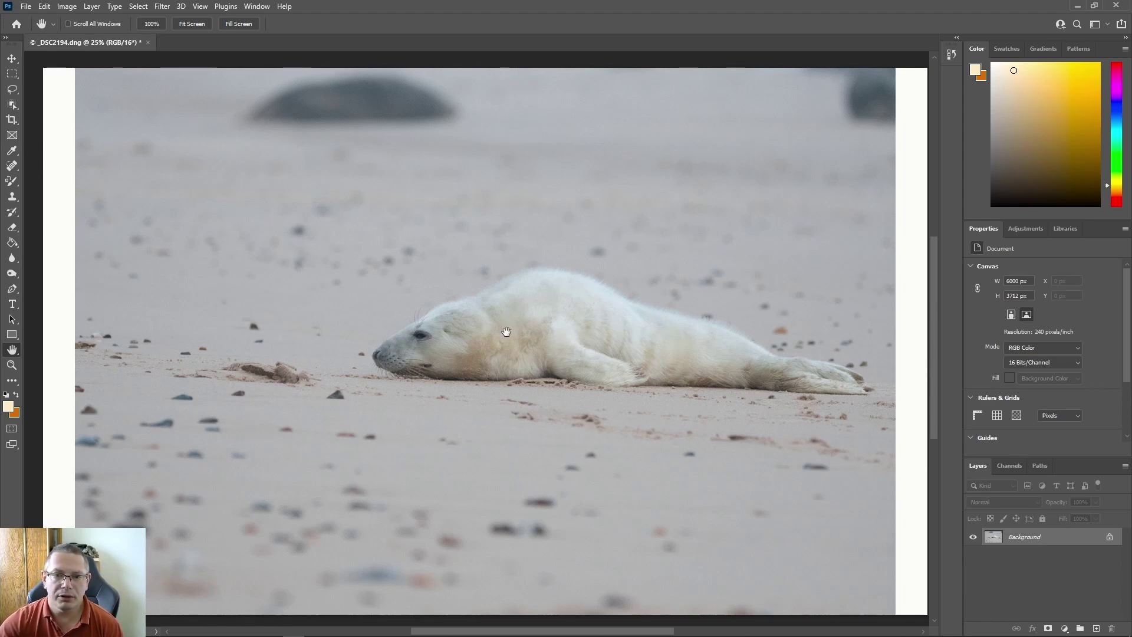
drag(506, 332, 475, 334)
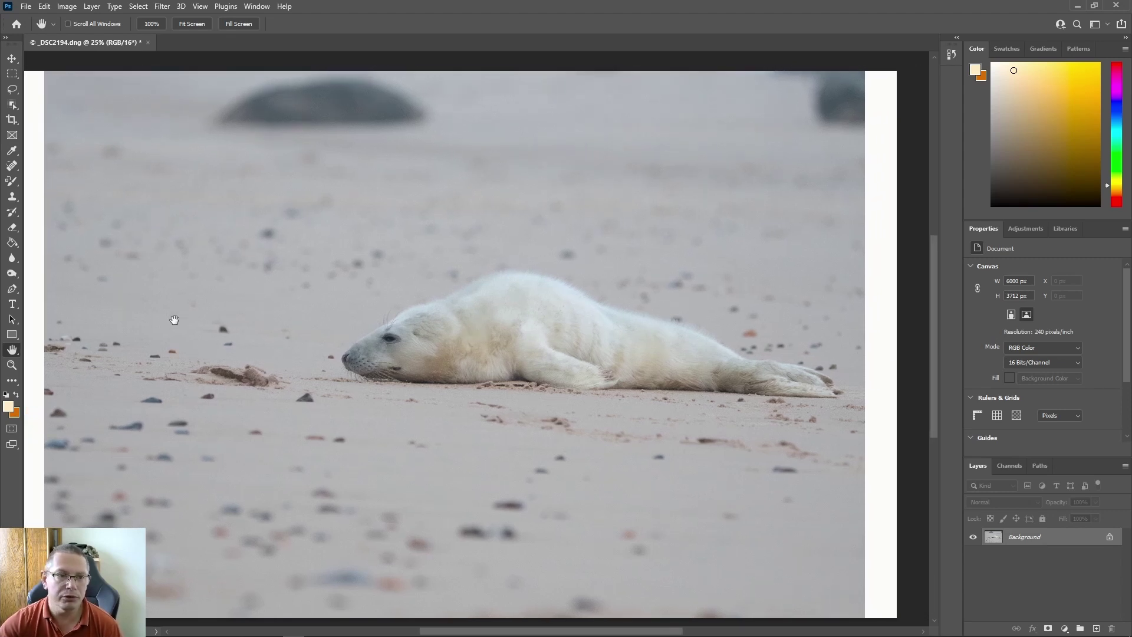
mouse_move(53, 302)
mouse_down()
mouse_move(53, 284)
mouse_move(66, 306)
mouse_up()
click(12, 197)
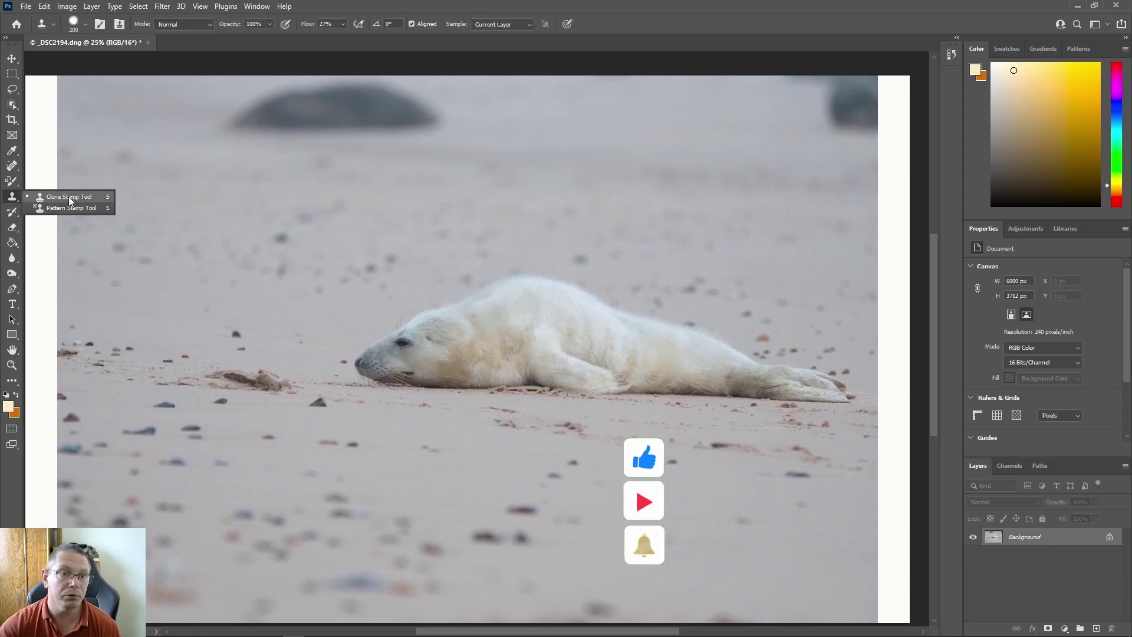
click(69, 196)
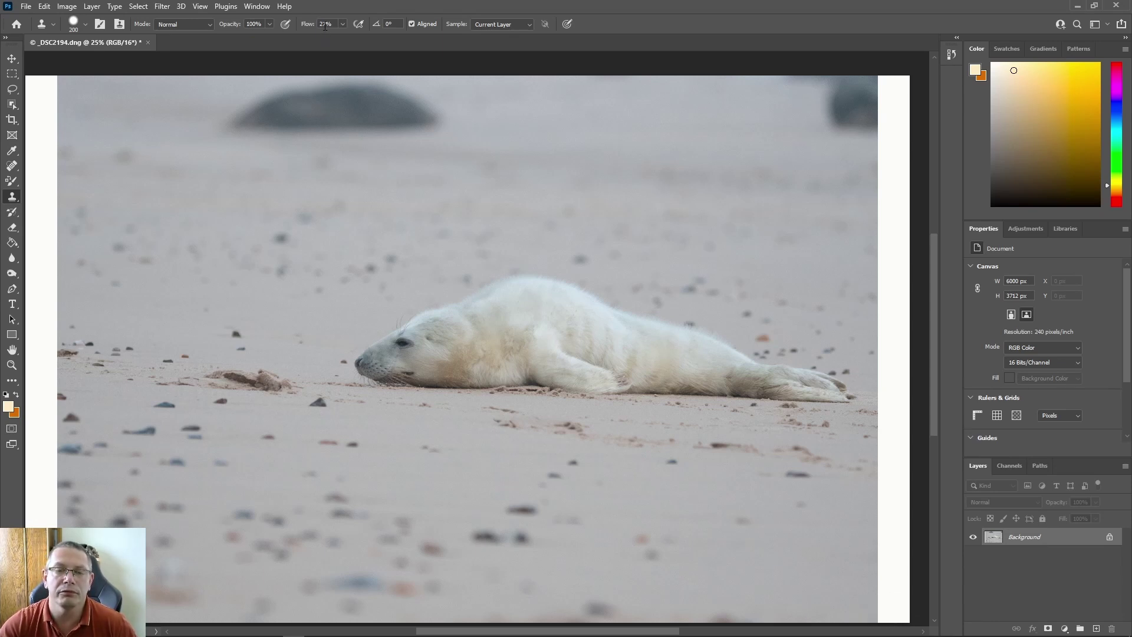
Set Clone Stamp flow to 25% and clone sand into the bottom of the right strip
click(342, 24)
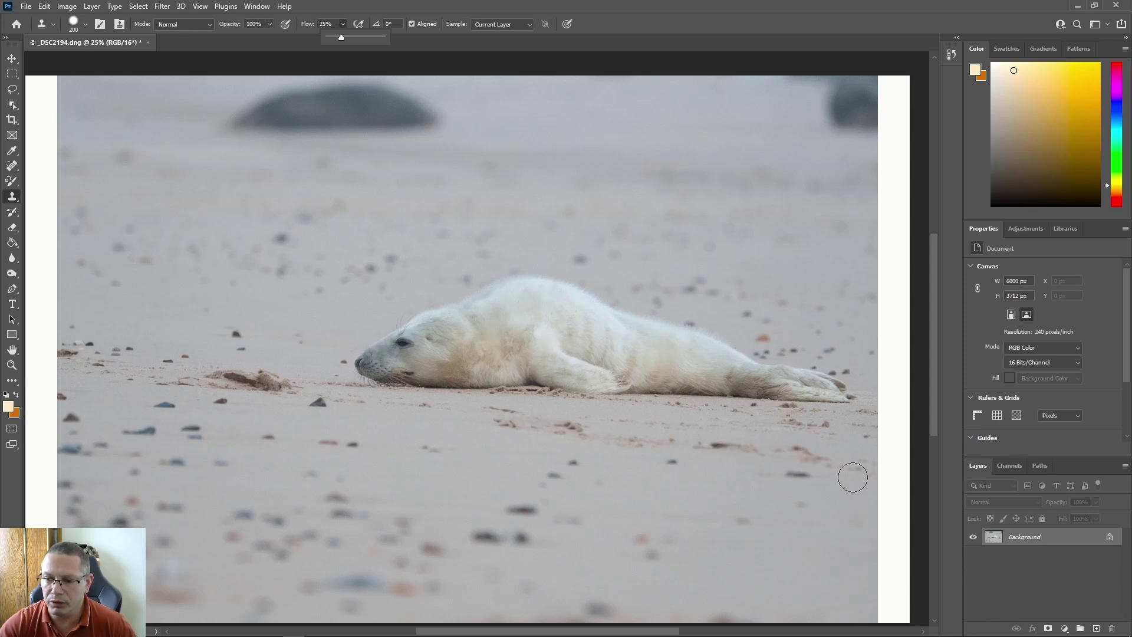
click(878, 107)
key(ctrl+z)
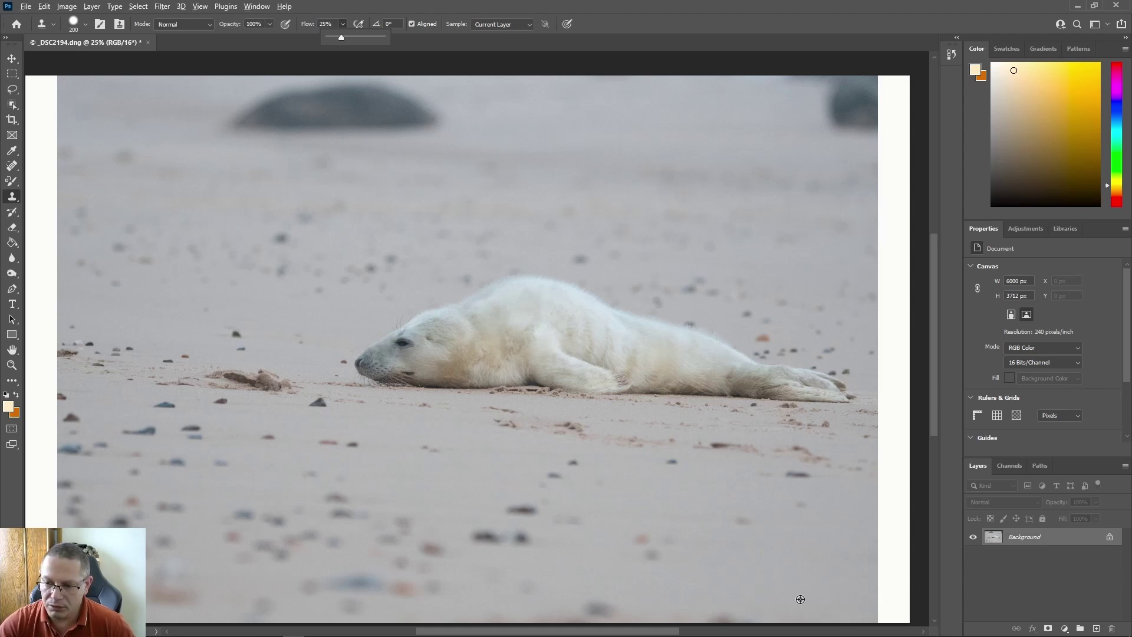
click(800, 599)
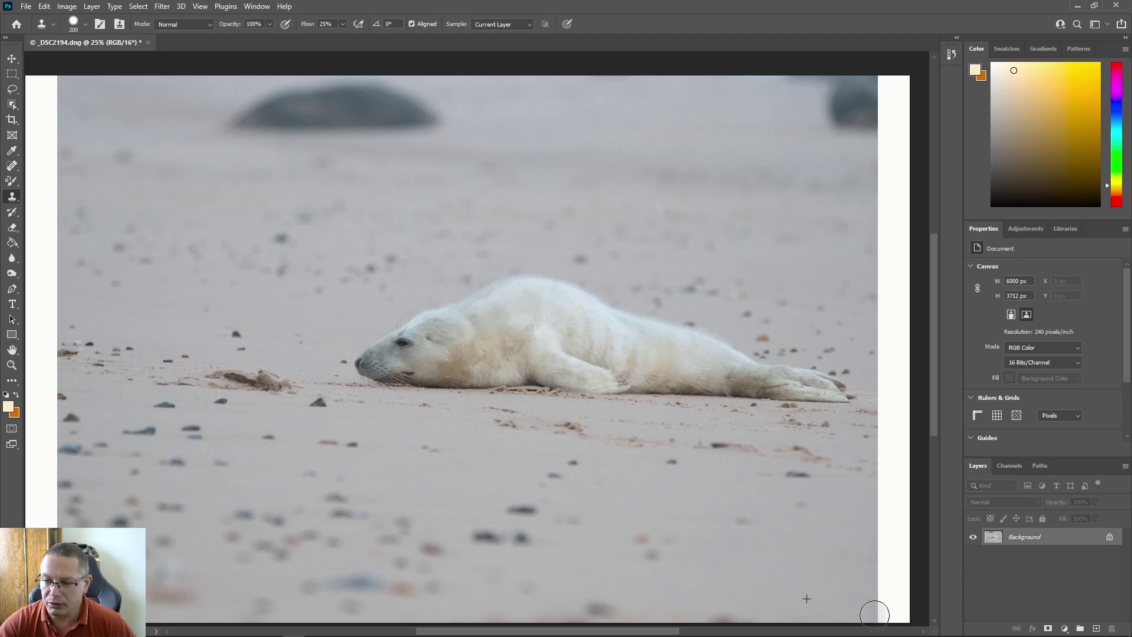
mouse_move(873, 610)
mouse_down()
mouse_move(876, 611)
mouse_move(924, 609)
mouse_move(890, 615)
mouse_move(903, 591)
mouse_move(875, 590)
mouse_move(893, 584)
mouse_move(883, 598)
mouse_move(898, 614)
mouse_move(902, 591)
mouse_move(861, 595)
mouse_move(873, 617)
mouse_move(894, 593)
mouse_move(880, 553)
mouse_move(907, 573)
mouse_move(912, 545)
mouse_move(909, 566)
mouse_move(877, 565)
mouse_move(911, 566)
mouse_move(890, 585)
mouse_move(889, 556)
mouse_up()
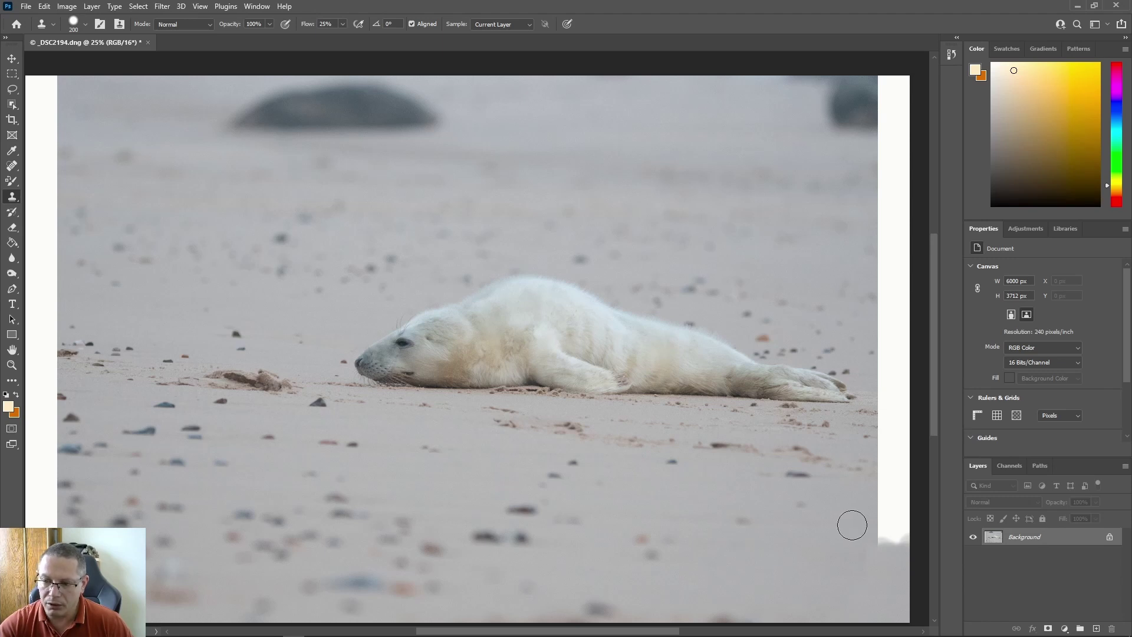
mouse_move(852, 525)
mouse_down()
mouse_move(904, 536)
mouse_move(874, 533)
mouse_move(871, 546)
mouse_move(872, 527)
mouse_move(917, 526)
mouse_move(883, 528)
mouse_move(907, 546)
mouse_move(896, 533)
mouse_move(864, 533)
mouse_move(892, 528)
mouse_up()
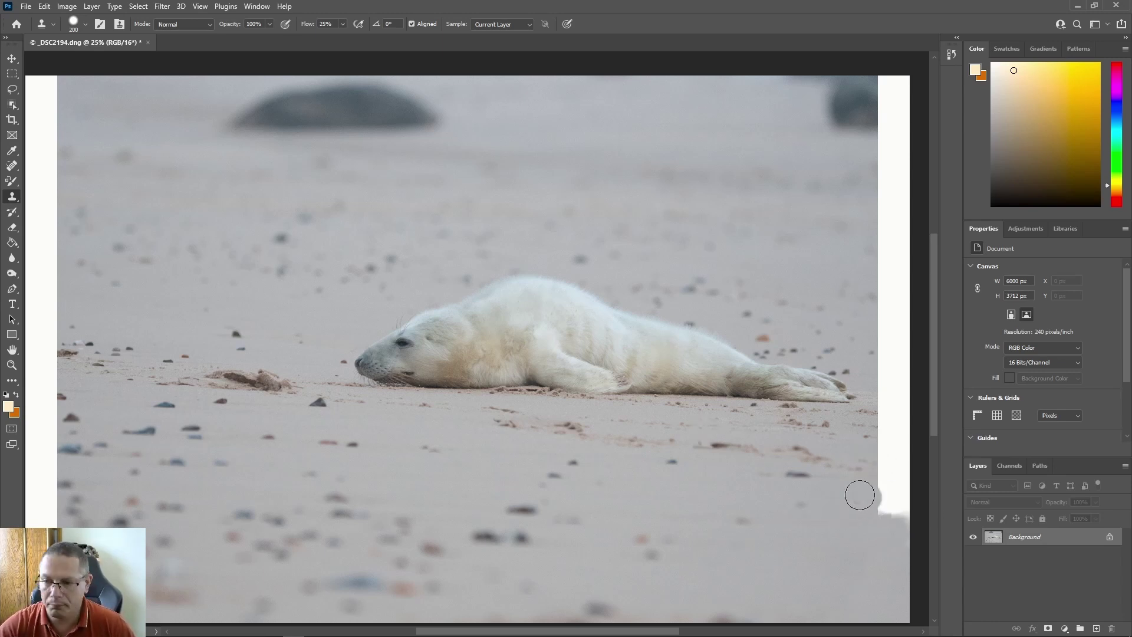
Clone sand up the right edge to the top-right corner, then zoom out to review
mouse_move(851, 493)
mouse_down()
mouse_move(873, 508)
mouse_move(894, 497)
mouse_up()
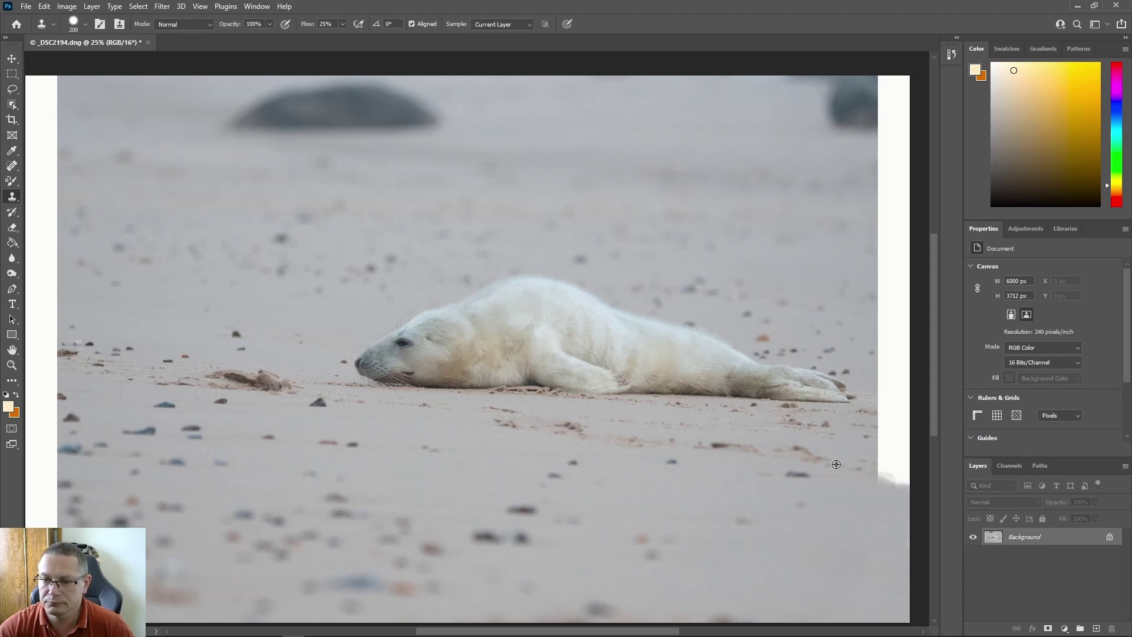
mouse_move(836, 463)
mouse_down()
mouse_move(894, 472)
mouse_move(901, 457)
mouse_move(892, 471)
mouse_move(902, 474)
mouse_move(873, 446)
mouse_move(912, 448)
mouse_move(918, 435)
mouse_move(889, 422)
mouse_move(894, 384)
mouse_move(906, 418)
mouse_move(876, 396)
mouse_move(904, 396)
mouse_move(872, 394)
mouse_move(913, 392)
mouse_move(913, 449)
mouse_move(898, 397)
mouse_move(914, 399)
mouse_move(878, 423)
mouse_move(844, 347)
mouse_move(900, 369)
mouse_move(892, 384)
mouse_move(899, 361)
mouse_move(885, 356)
mouse_move(900, 359)
mouse_move(882, 330)
mouse_move(894, 328)
mouse_move(902, 298)
mouse_move(861, 265)
mouse_move(893, 267)
mouse_move(881, 204)
mouse_move(881, 219)
mouse_move(911, 162)
mouse_move(916, 198)
mouse_move(908, 164)
mouse_up()
alt+click(732, 128)
mouse_move(861, 118)
mouse_down()
mouse_move(781, 126)
mouse_move(869, 129)
mouse_move(910, 81)
mouse_move(772, 96)
mouse_move(877, 114)
mouse_move(652, 129)
mouse_move(862, 119)
mouse_move(767, 98)
mouse_move(920, 89)
mouse_up()
mouse_move(843, 133)
mouse_down()
mouse_move(905, 140)
mouse_move(741, 137)
mouse_move(887, 144)
mouse_move(722, 147)
mouse_move(895, 143)
mouse_up()
drag(917, 299, 874, 250)
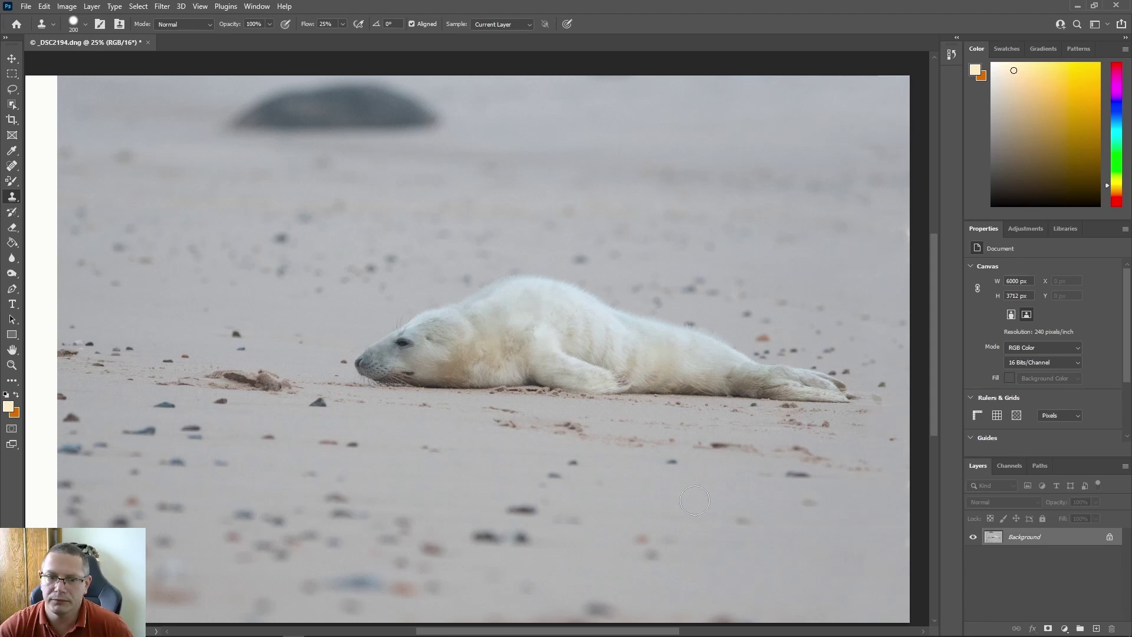
alt+click(452, 334)
drag(340, 346, 398, 335)
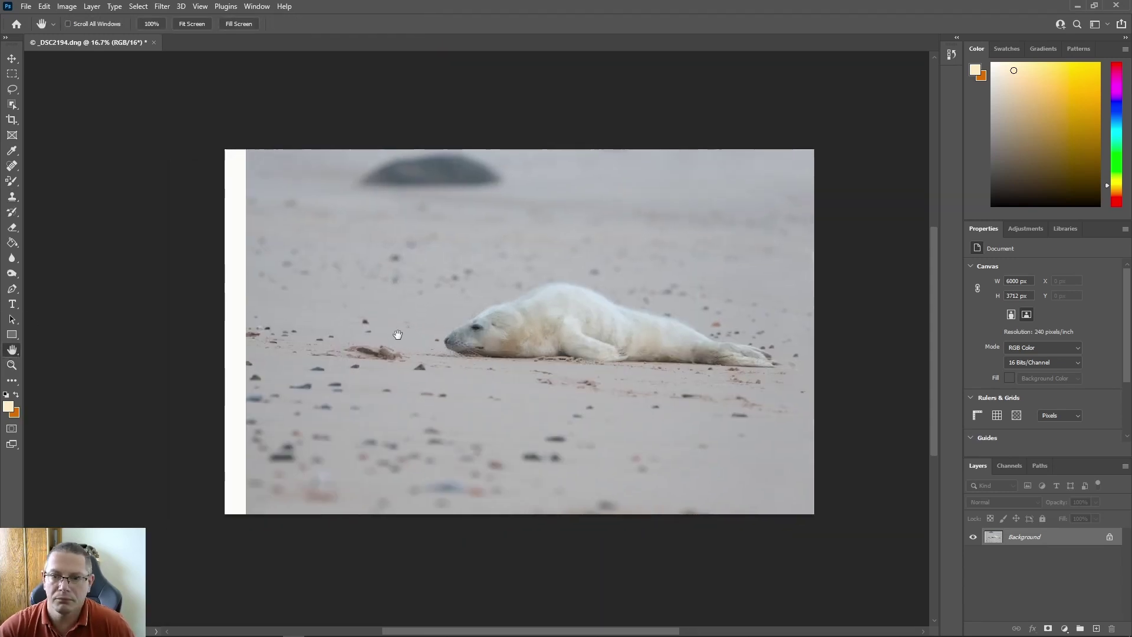
key(z)
drag(489, 336, 449, 326)
Crop off the remaining left white strip, leaving the photo 5760 × 3712 px
click(11, 350)
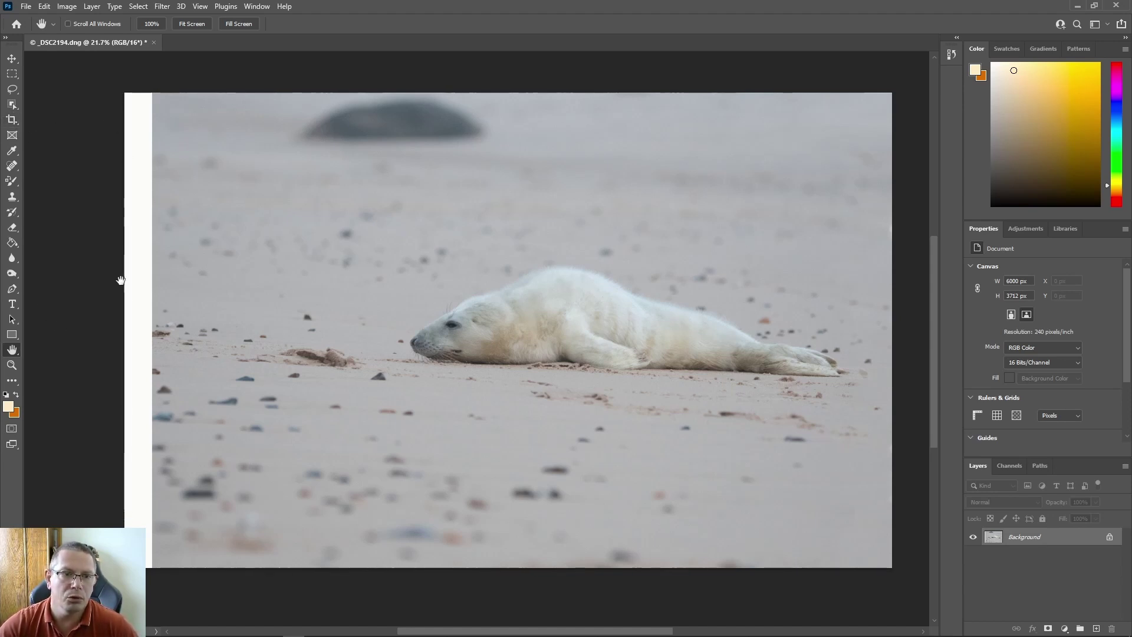
click(12, 120)
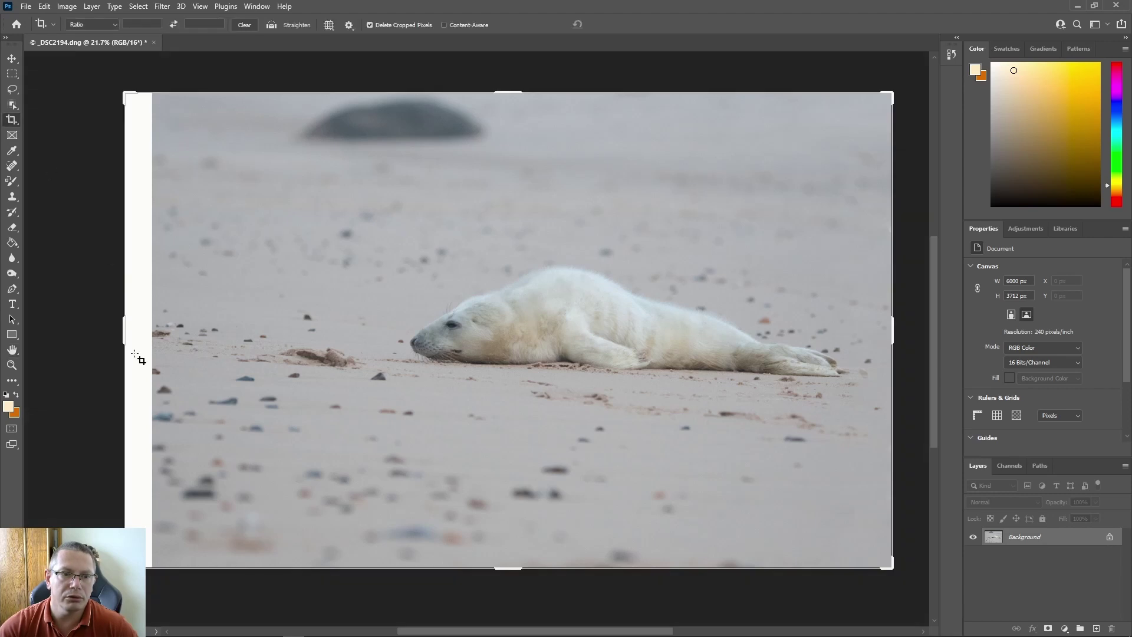
drag(122, 332, 137, 335)
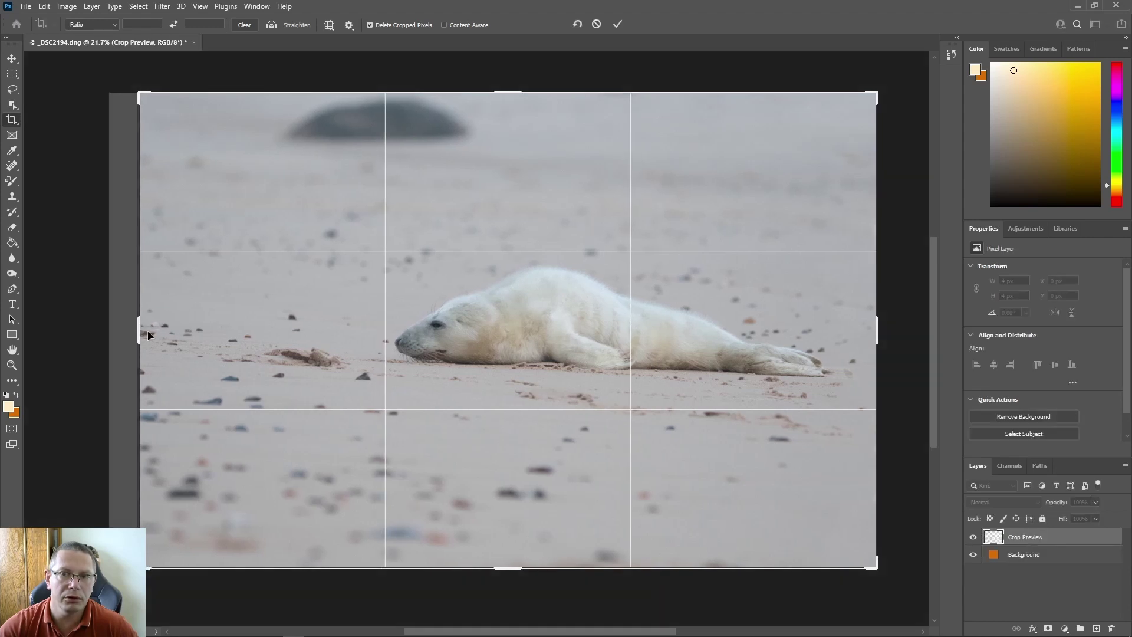
click(617, 24)
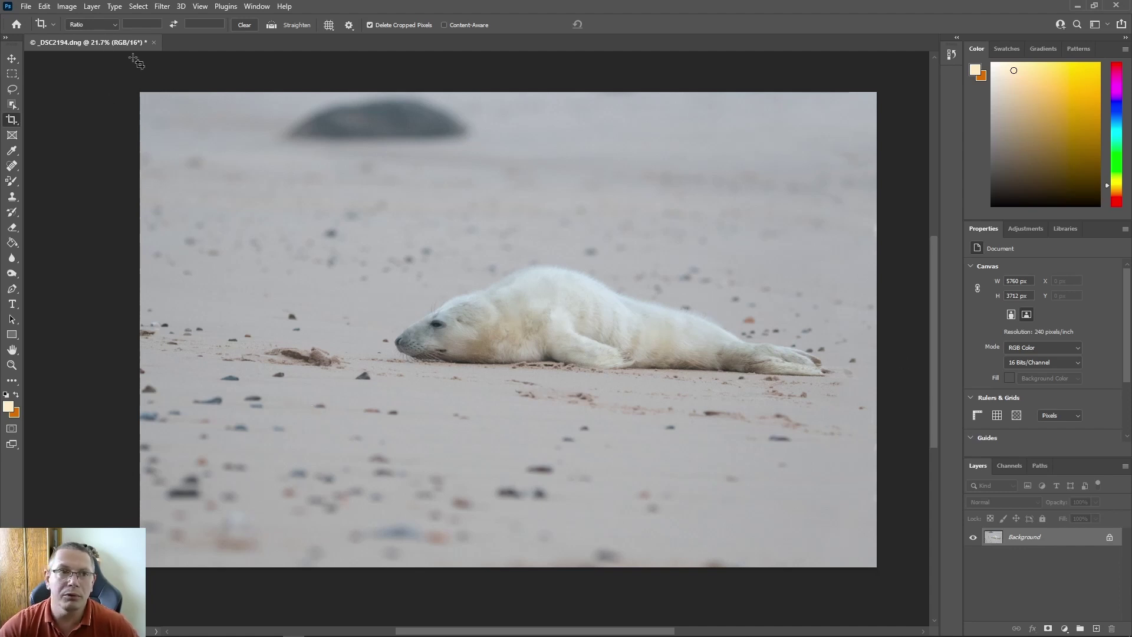
In Canvas Size, set width units to Inches and enter a width of 26
click(64, 8)
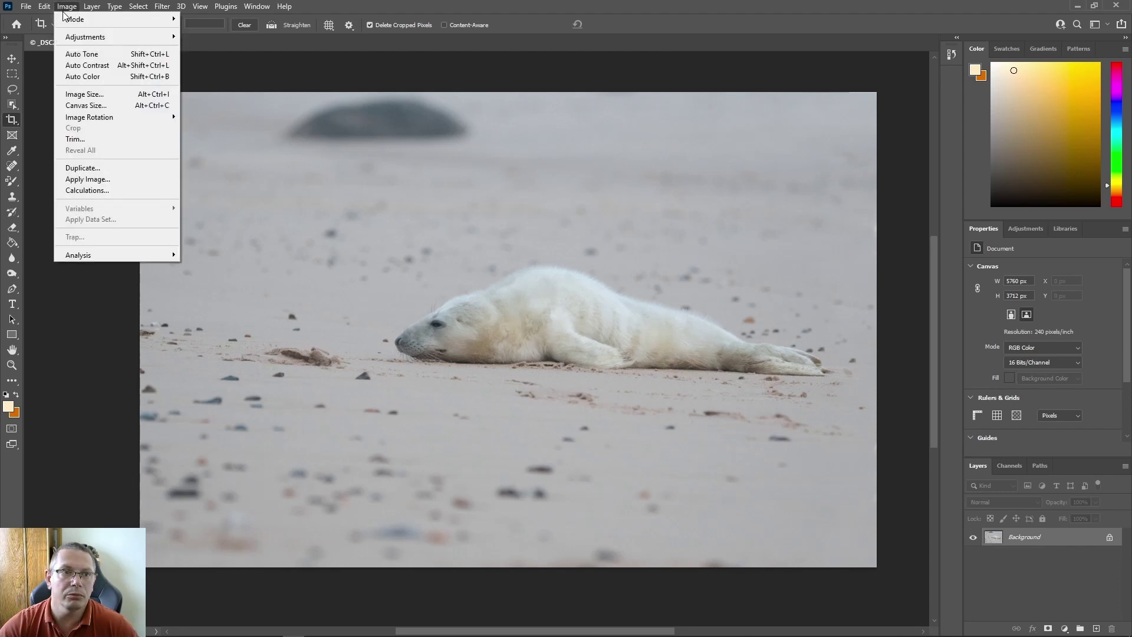
click(90, 108)
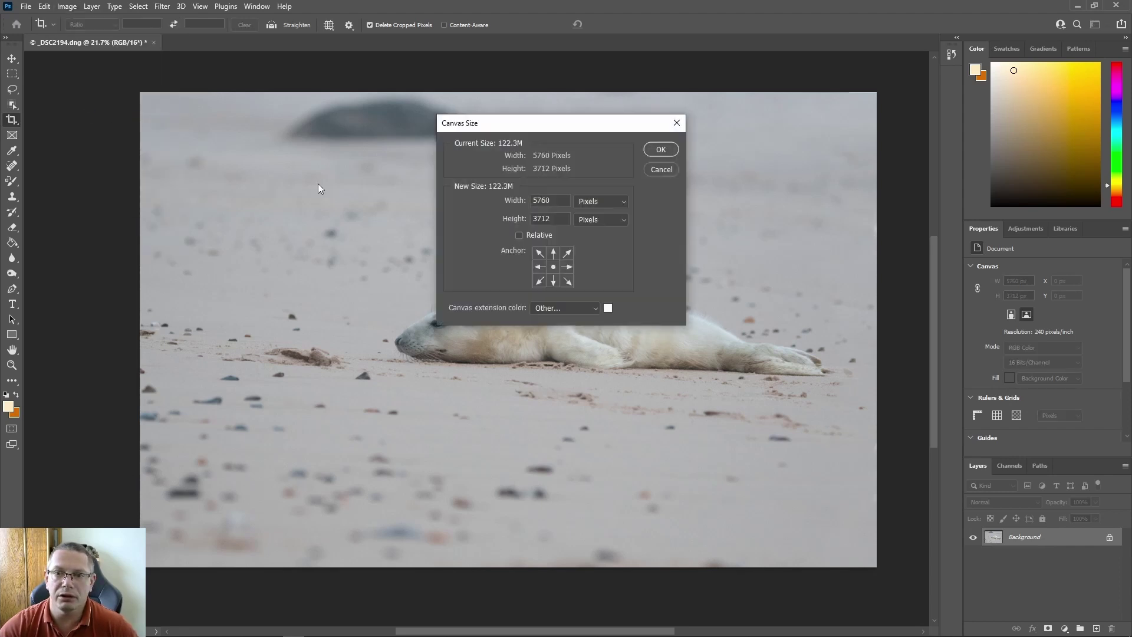
click(622, 205)
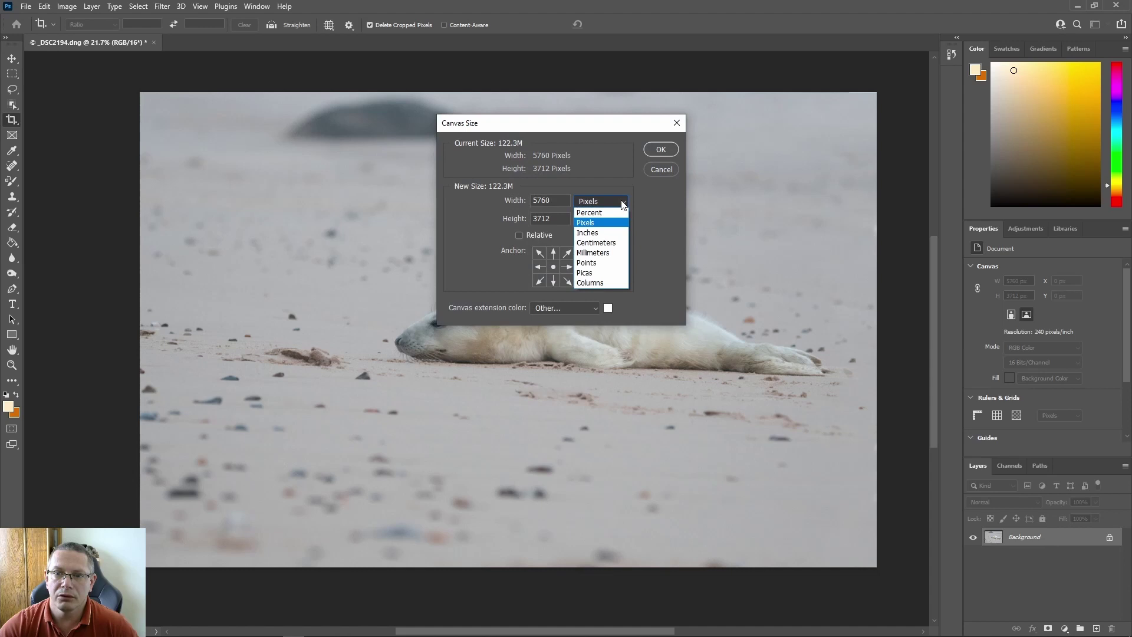
click(608, 232)
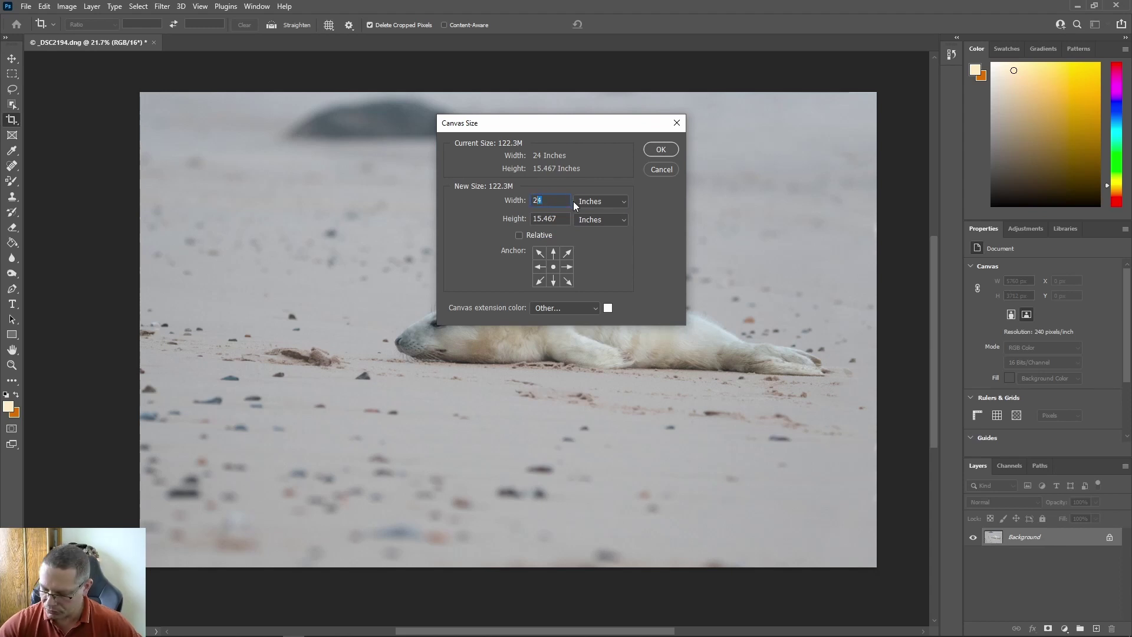
text(226)
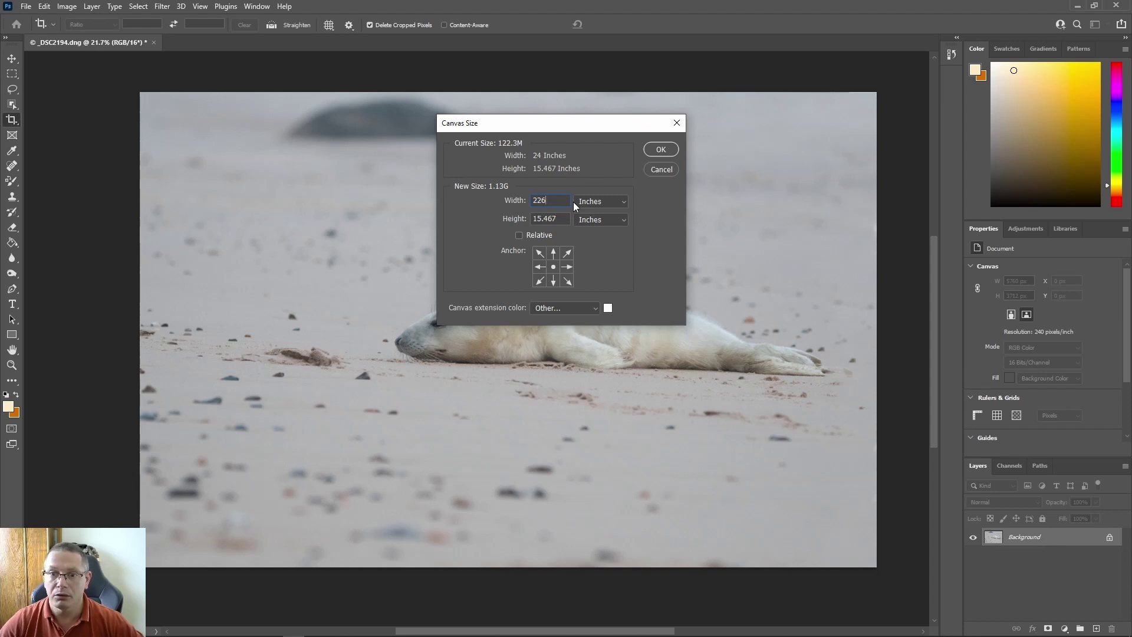
key(BackSpace)
key(BackSpace)
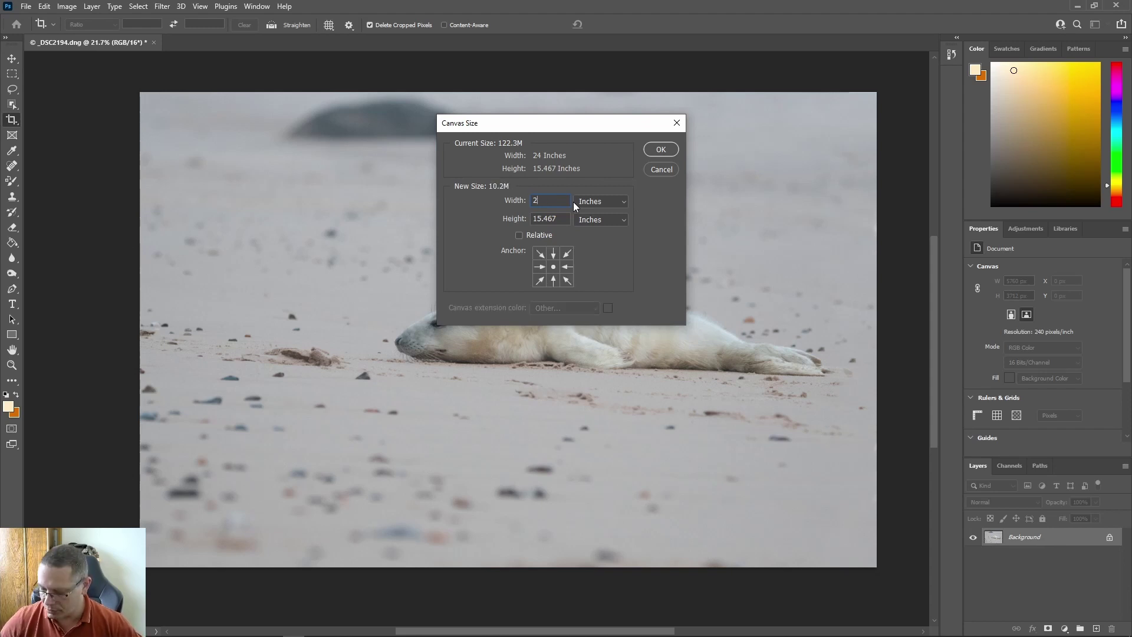
text(6)
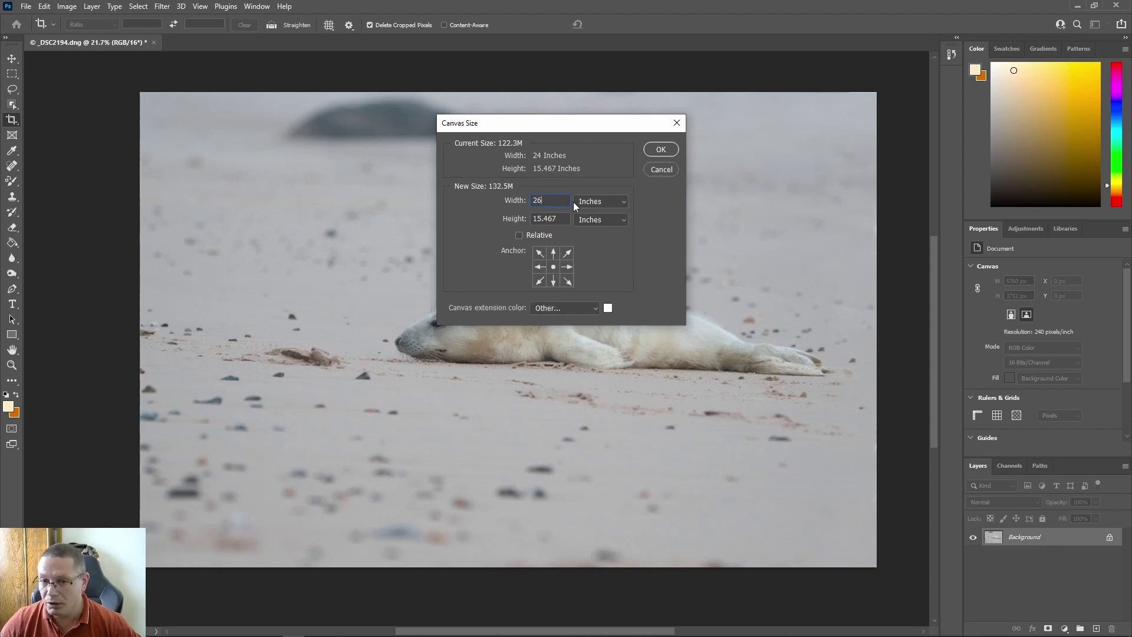
click(661, 149)
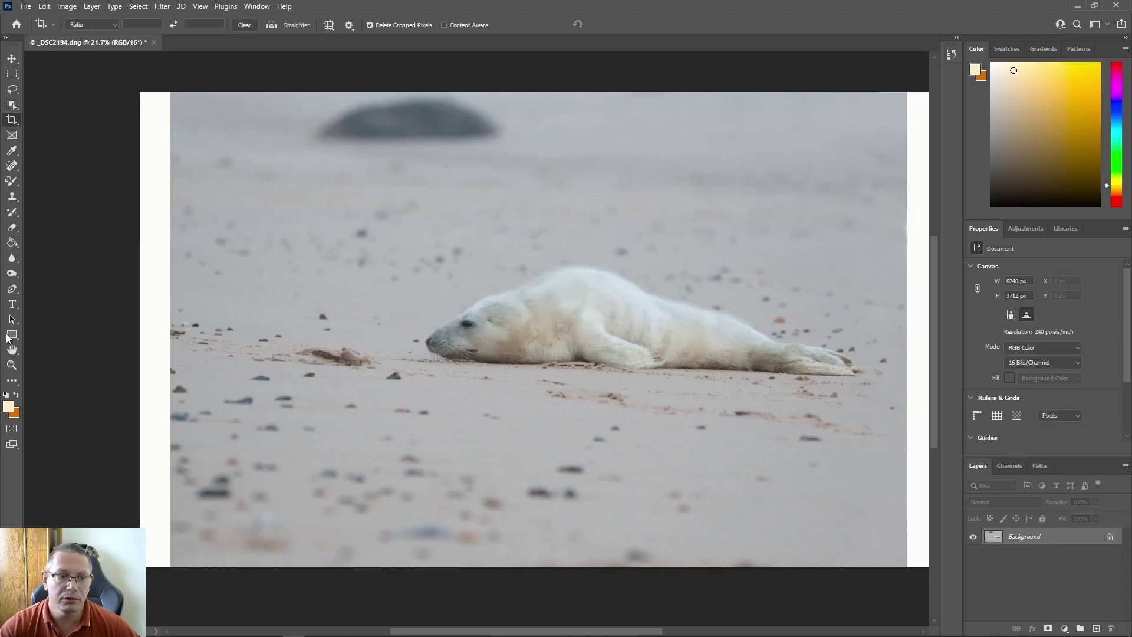
Bring the right edge into view and clone sand over the lower right strip
click(12, 350)
drag(434, 286, 375, 286)
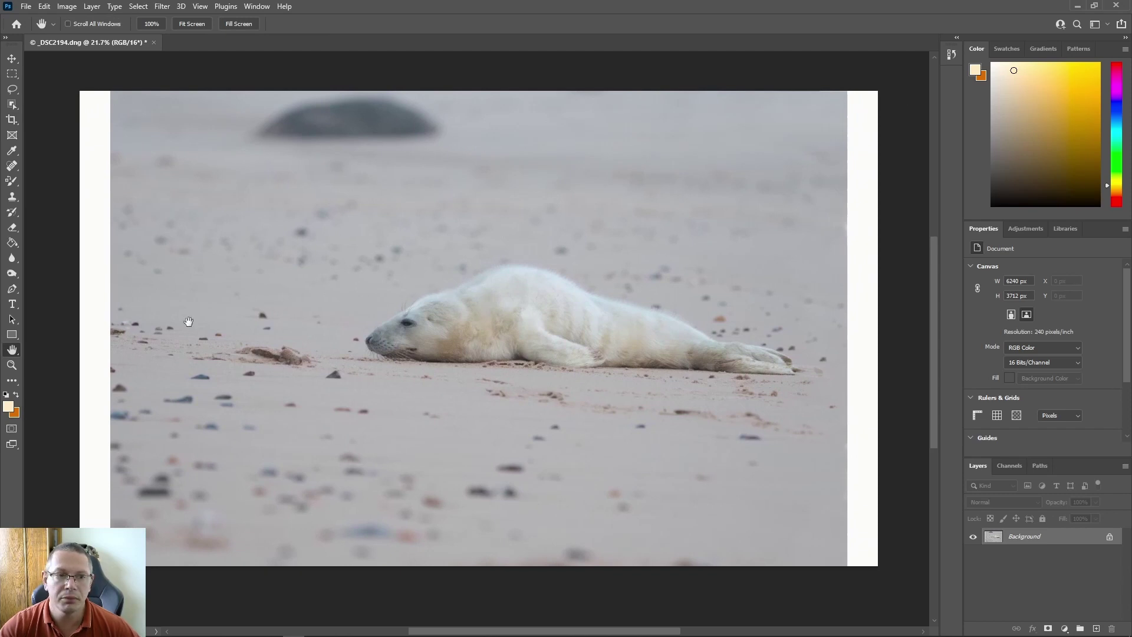
click(13, 198)
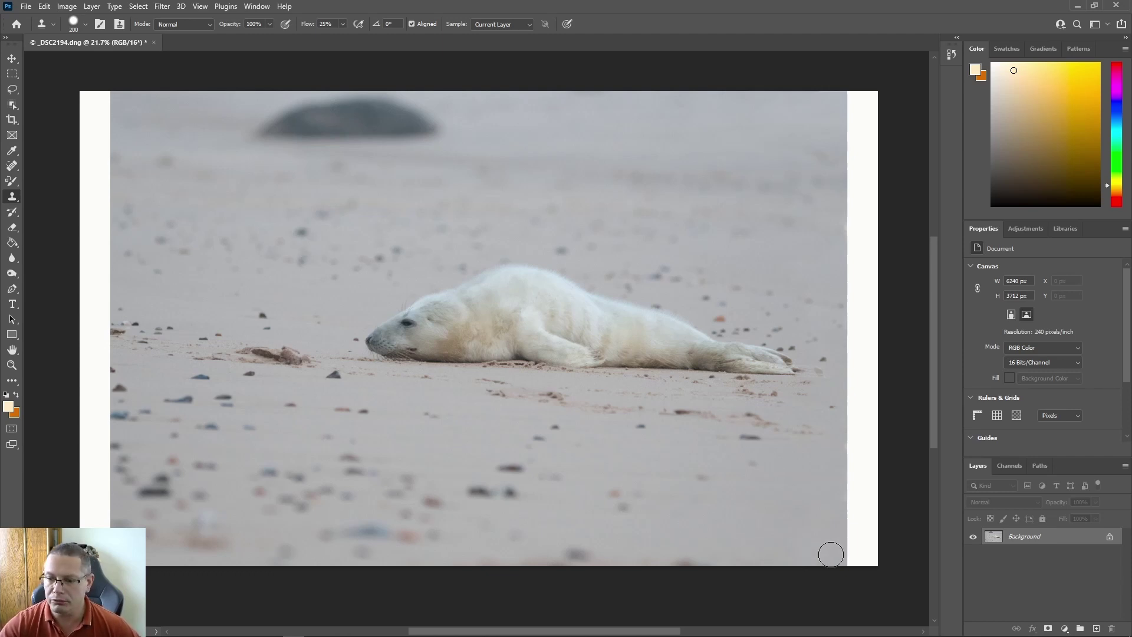
mouse_move(835, 557)
mouse_down()
mouse_move(860, 554)
mouse_move(817, 554)
mouse_move(852, 551)
mouse_move(850, 528)
mouse_move(840, 543)
mouse_move(902, 538)
mouse_move(881, 546)
mouse_move(846, 533)
mouse_move(839, 517)
mouse_move(866, 502)
mouse_move(860, 521)
mouse_move(844, 495)
mouse_move(882, 520)
mouse_move(888, 461)
mouse_move(874, 486)
mouse_move(820, 481)
mouse_move(827, 462)
mouse_move(866, 492)
mouse_move(871, 549)
mouse_move(860, 484)
mouse_move(883, 508)
mouse_move(835, 495)
mouse_move(864, 486)
mouse_move(872, 505)
mouse_move(874, 469)
mouse_move(813, 495)
mouse_up()
drag(861, 547, 875, 538)
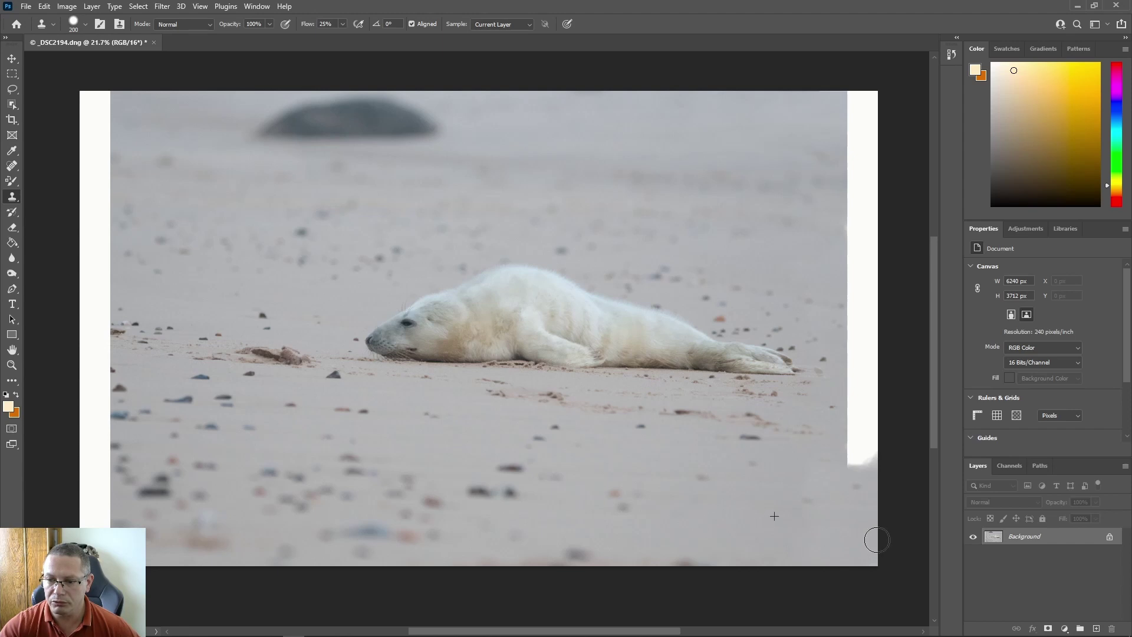
alt+click(791, 454)
mouse_move(837, 455)
mouse_down()
mouse_move(871, 461)
mouse_move(869, 445)
mouse_move(844, 439)
mouse_move(870, 456)
mouse_move(857, 459)
mouse_move(856, 433)
mouse_move(844, 431)
mouse_move(849, 445)
mouse_move(867, 434)
mouse_move(855, 434)
mouse_move(876, 444)
mouse_move(865, 410)
mouse_move(881, 414)
mouse_move(858, 402)
mouse_move(858, 423)
mouse_move(868, 395)
mouse_move(877, 403)
mouse_move(880, 374)
mouse_move(854, 364)
mouse_move(854, 345)
mouse_move(869, 396)
mouse_move(866, 334)
mouse_up()
Resample nearby sand and clone it up through the upper right strip
alt+click(797, 461)
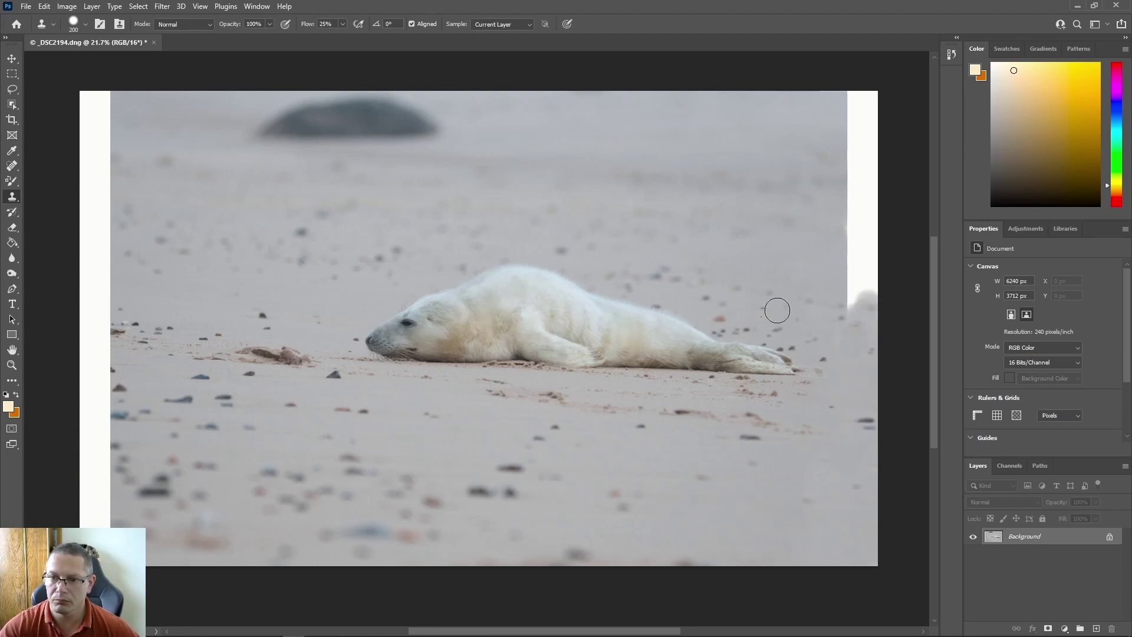
click(861, 289)
click(862, 272)
click(855, 244)
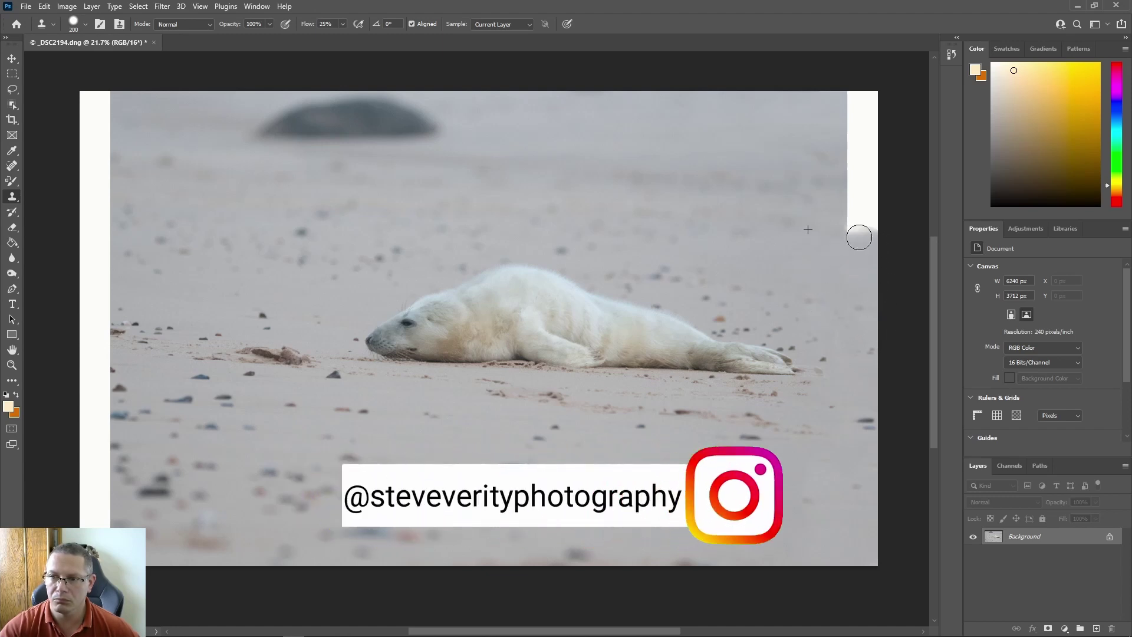
mouse_move(856, 243)
mouse_down()
mouse_move(856, 171)
mouse_move(870, 198)
mouse_move(814, 151)
mouse_move(843, 112)
mouse_move(856, 154)
mouse_up()
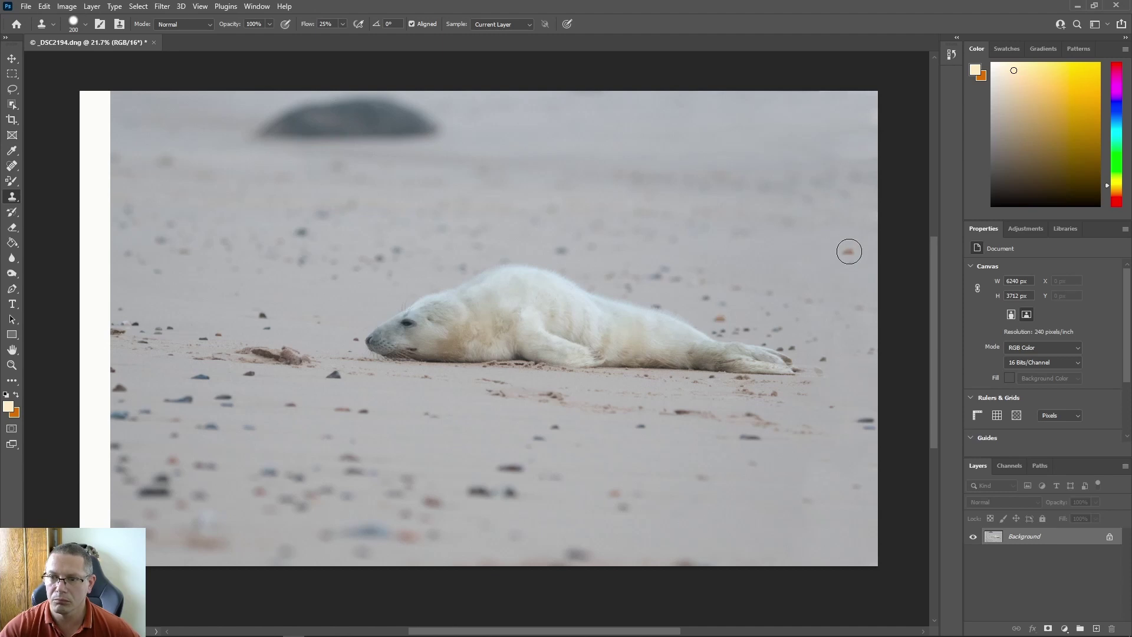
click(849, 252)
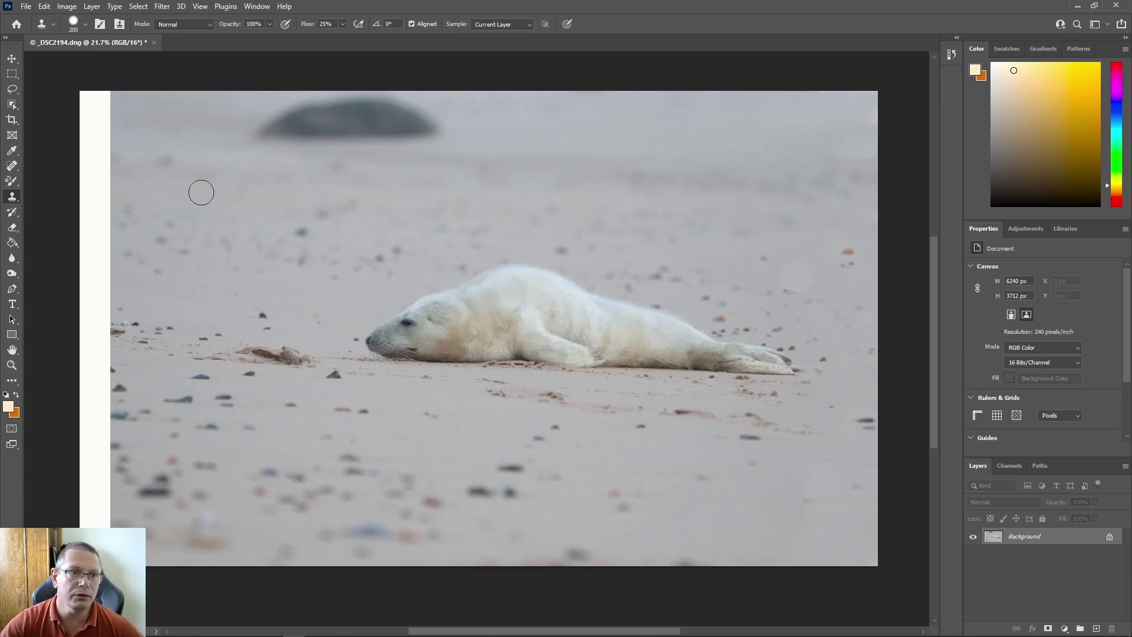
Drag the crop's left edge past the white strip and commit, giving 5982 × 3712 px
click(10, 120)
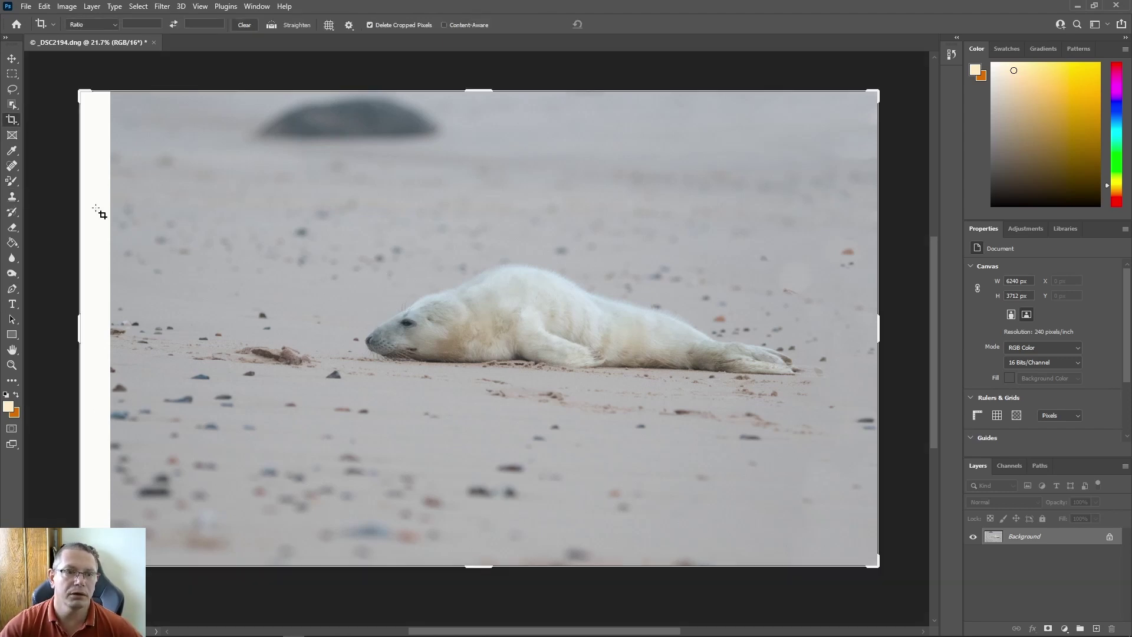
click(82, 331)
drag(80, 326, 97, 327)
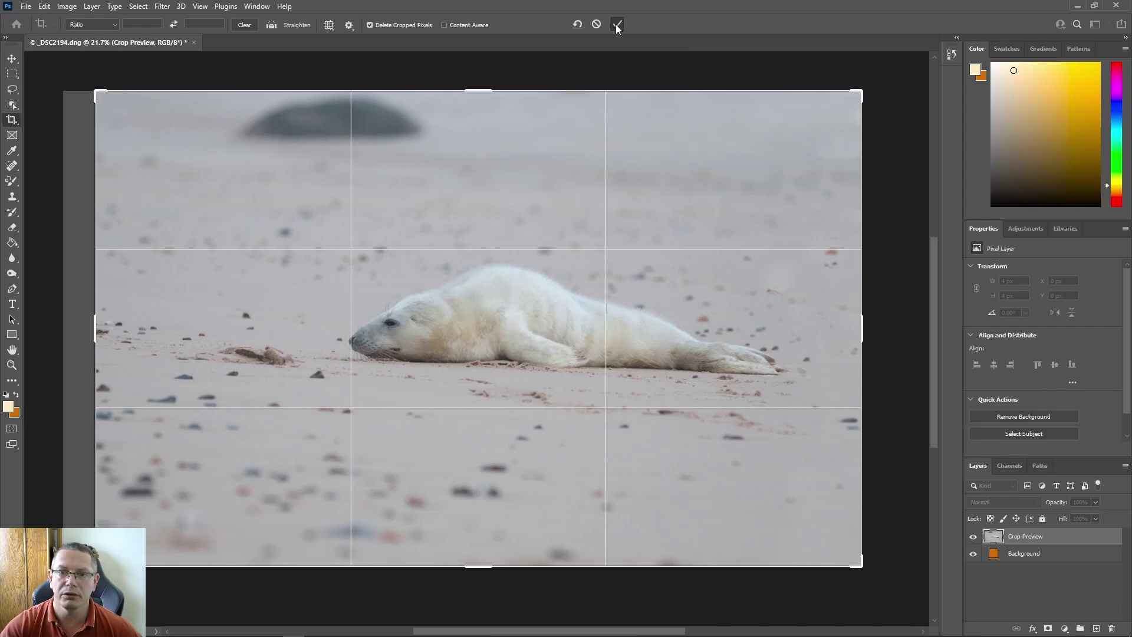
click(616, 24)
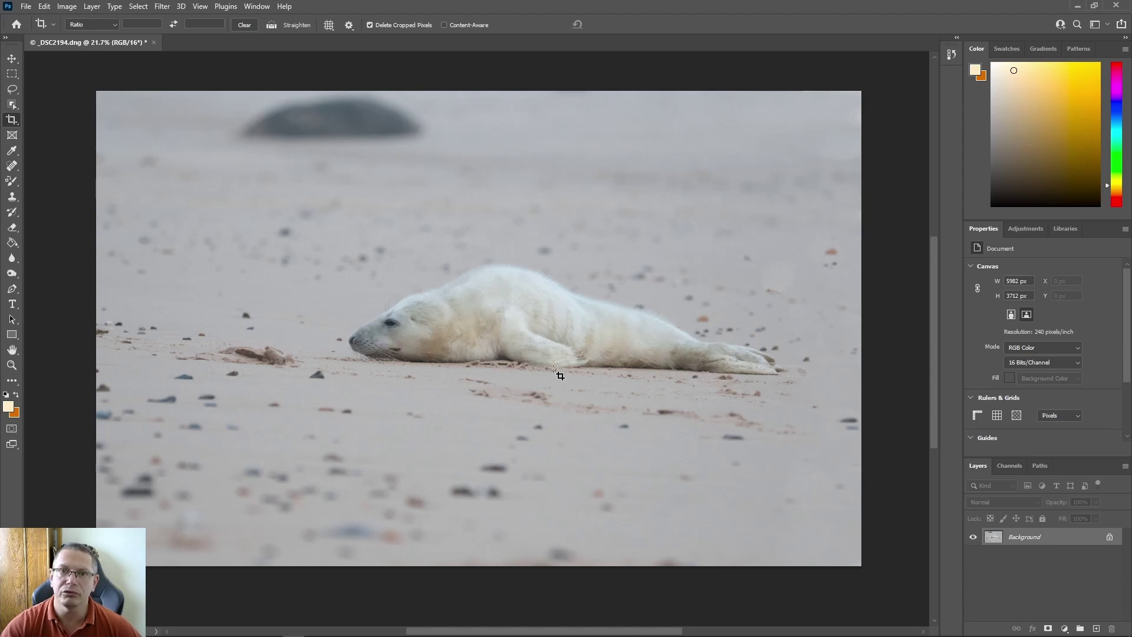
Zoom in to inspect the seal's face, then save as _DSC2194-Edit.tif
click(12, 365)
click(388, 325)
drag(388, 326, 509, 442)
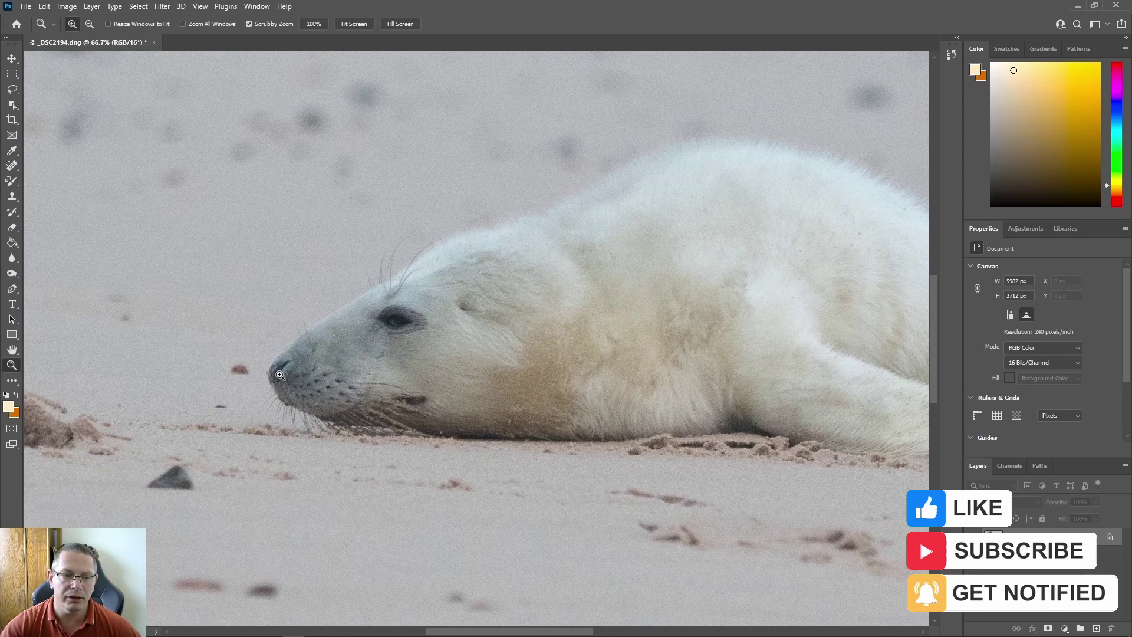
drag(293, 365, 253, 225)
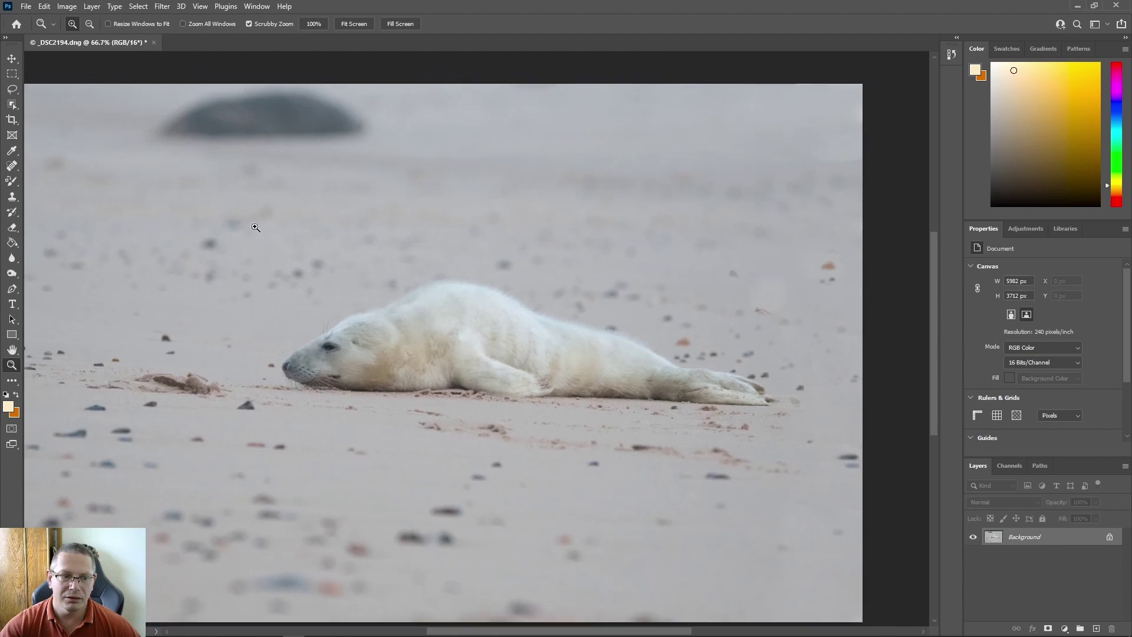
click(12, 350)
drag(263, 344, 331, 327)
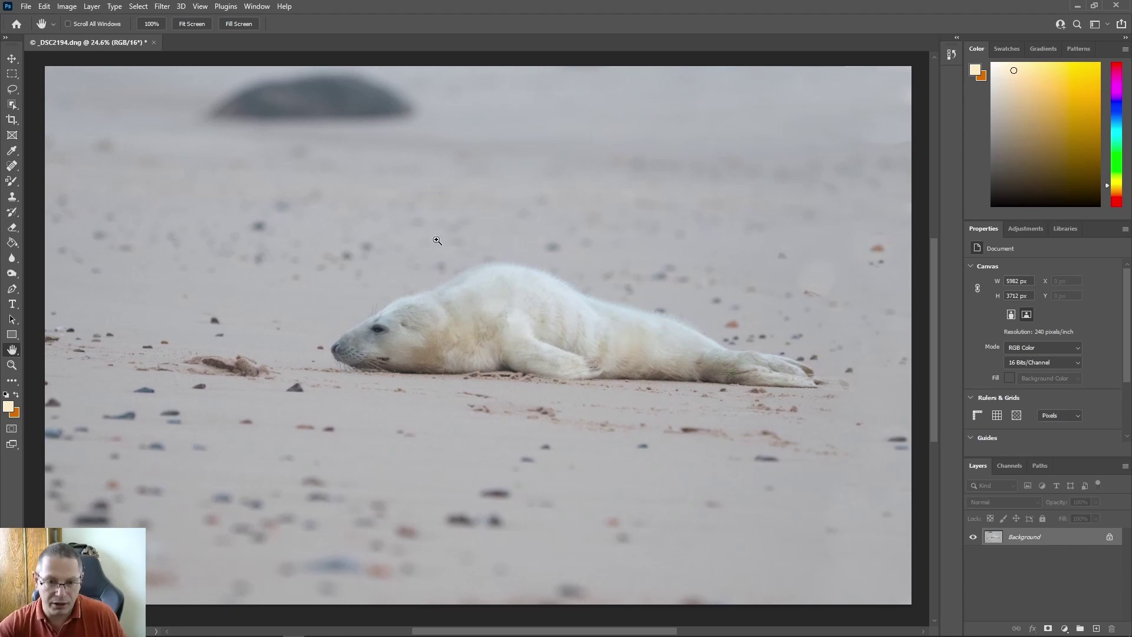
key(ctrl+s)
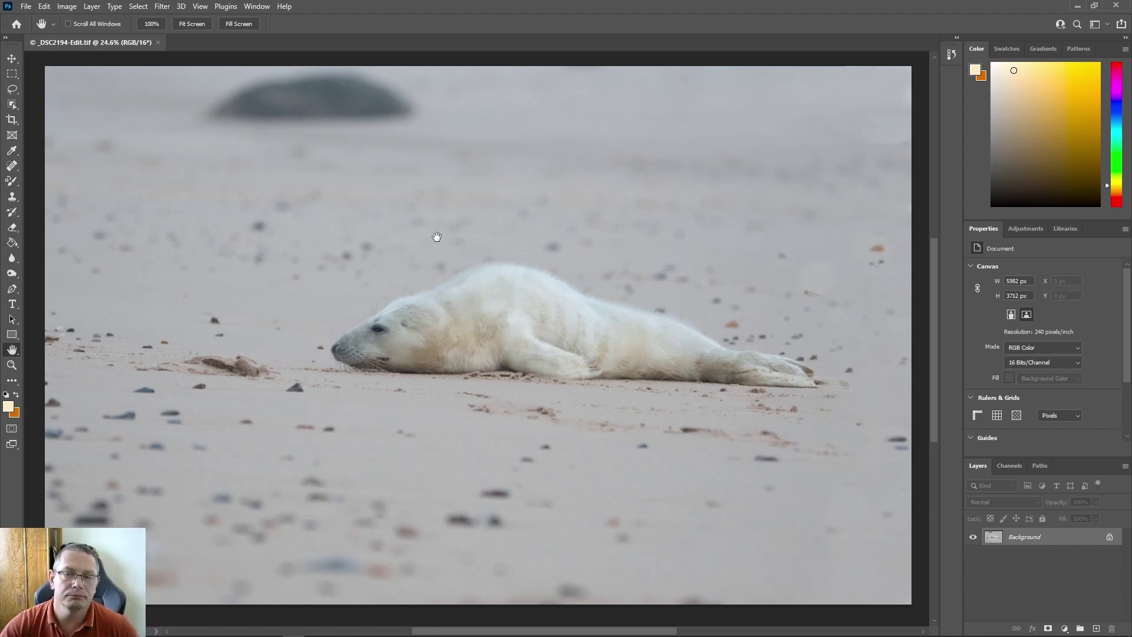
Back in Lightroom, compare the original DNG with the edited TIF, then bring up the crop overlay
click(1116, 8)
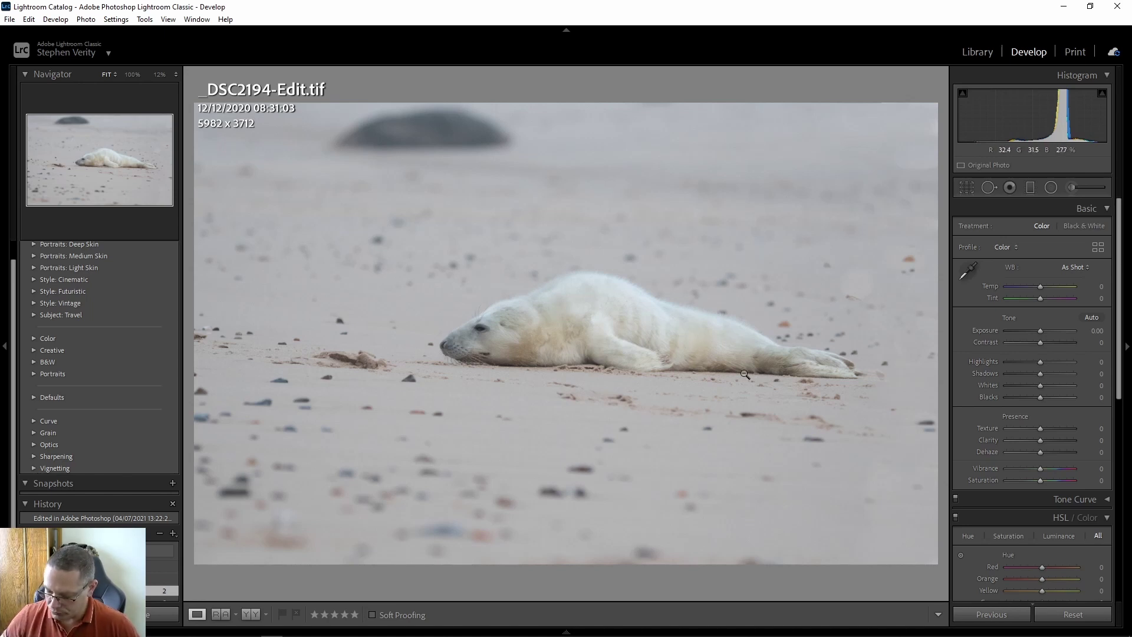
key(Left)
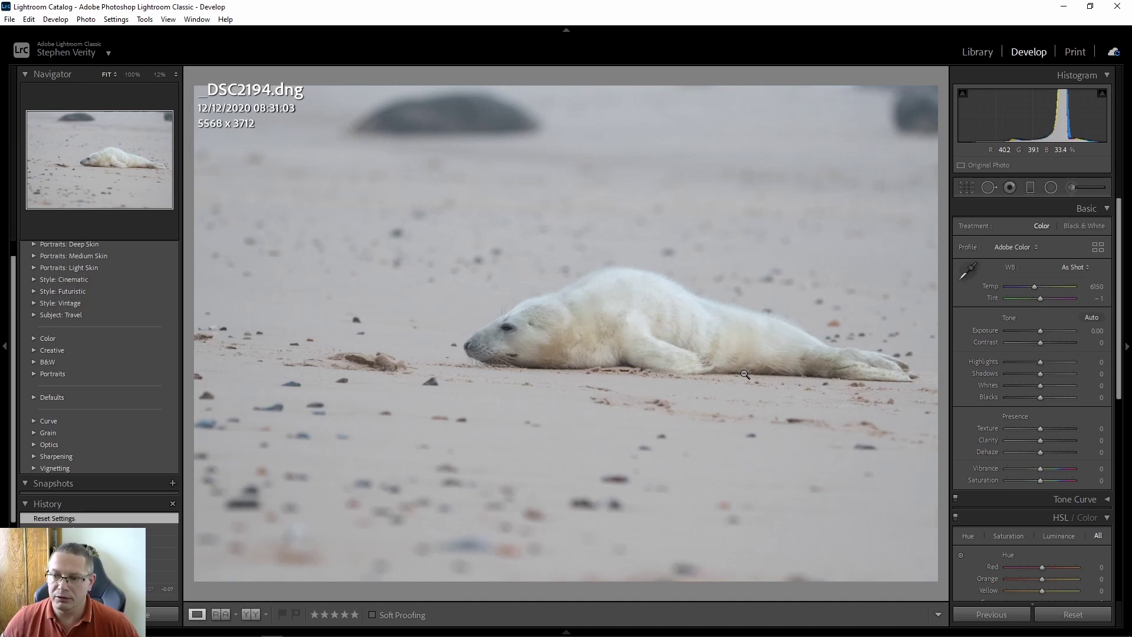
key(Right)
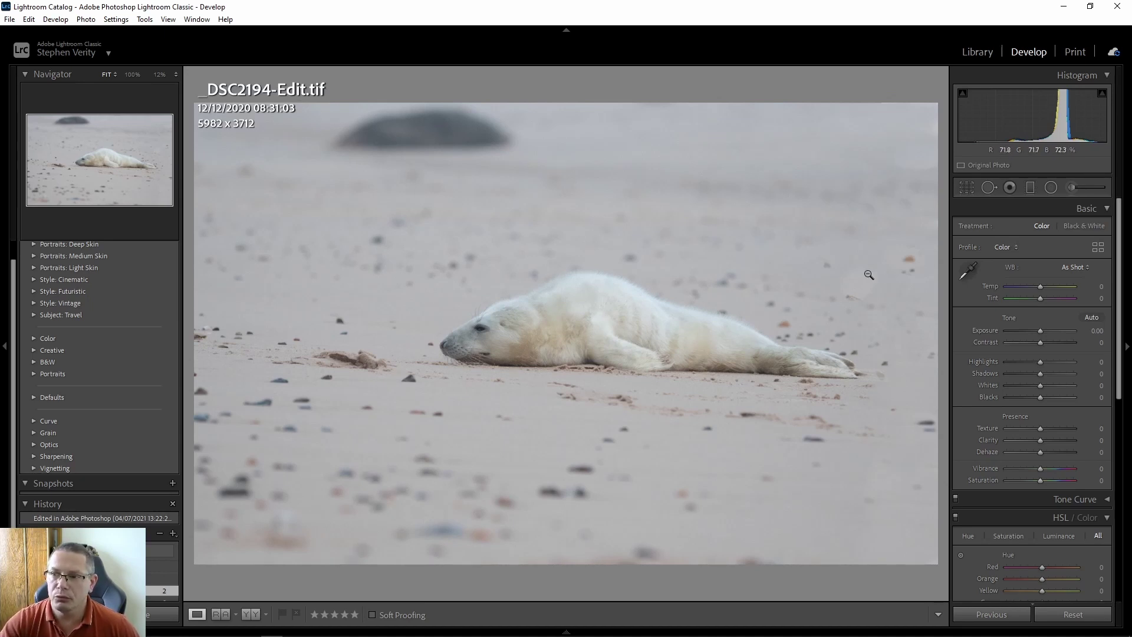
click(966, 188)
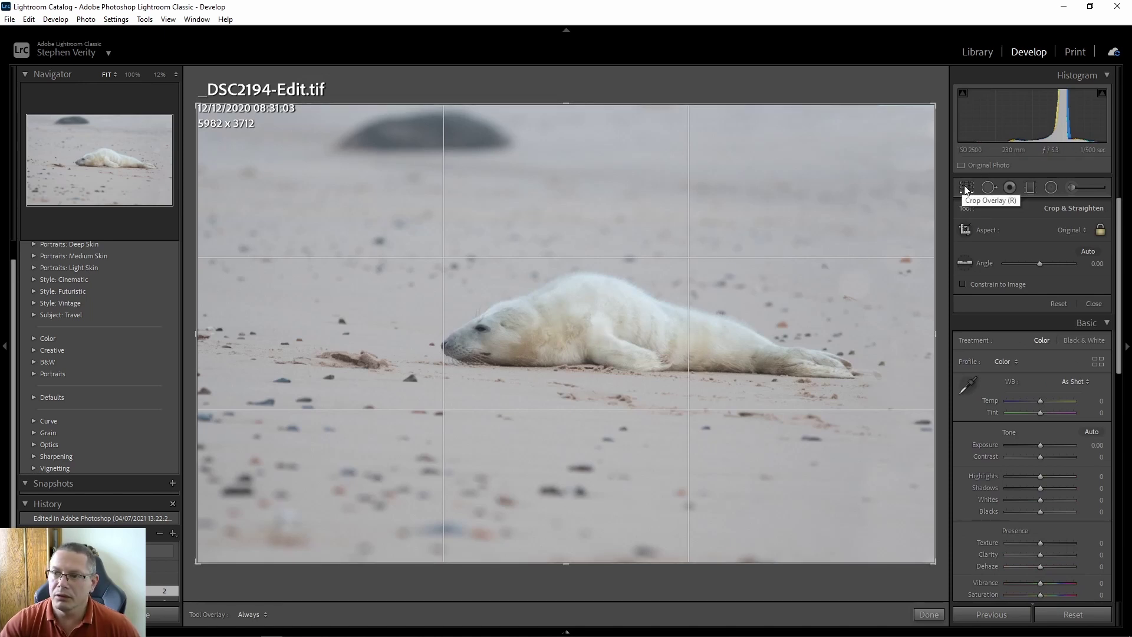
Auto-straighten the seal photo and commit the crop, trimming it to 5473 × 3396 px
click(1081, 251)
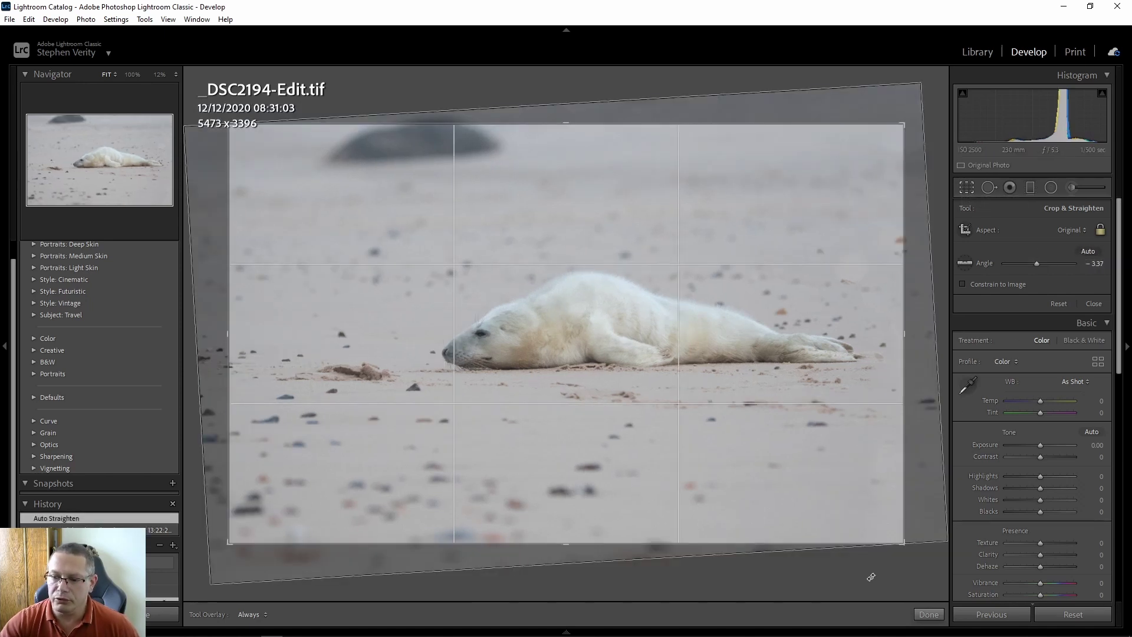
click(926, 614)
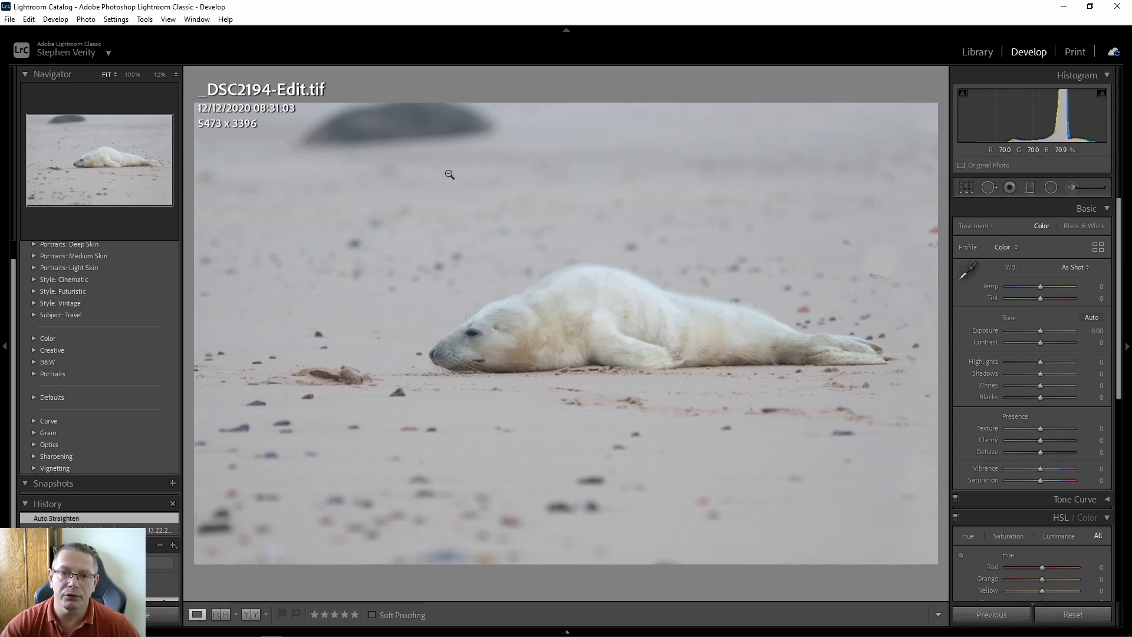
Send a copy of the photo with Lightroom adjustments to Photoshop 2021
right_click(506, 206)
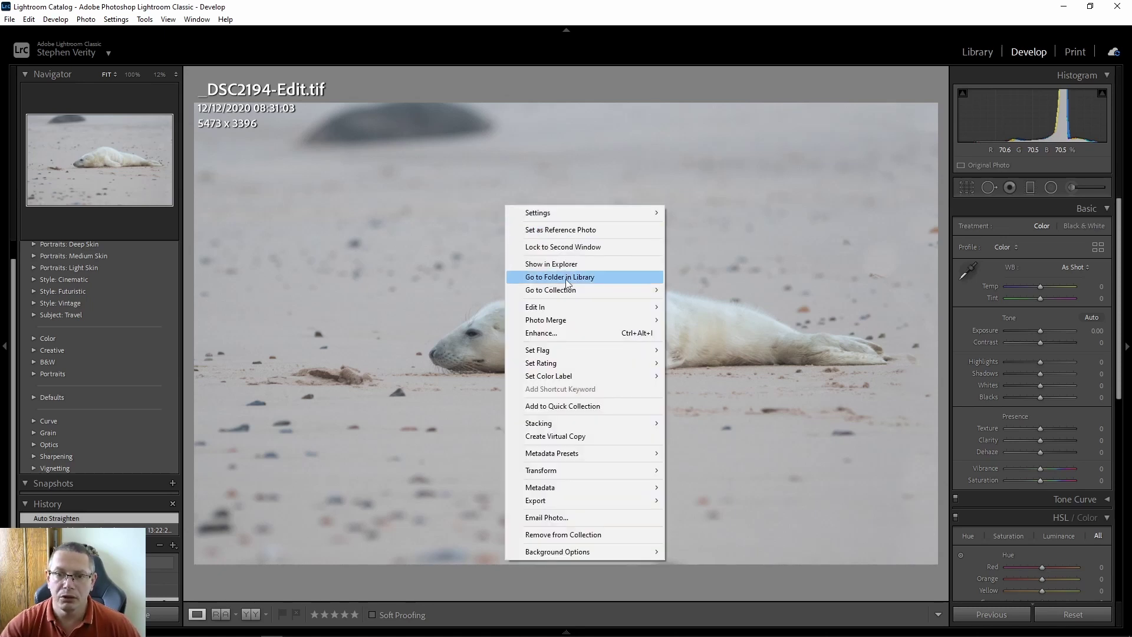
mouse_move(571, 307)
click(687, 307)
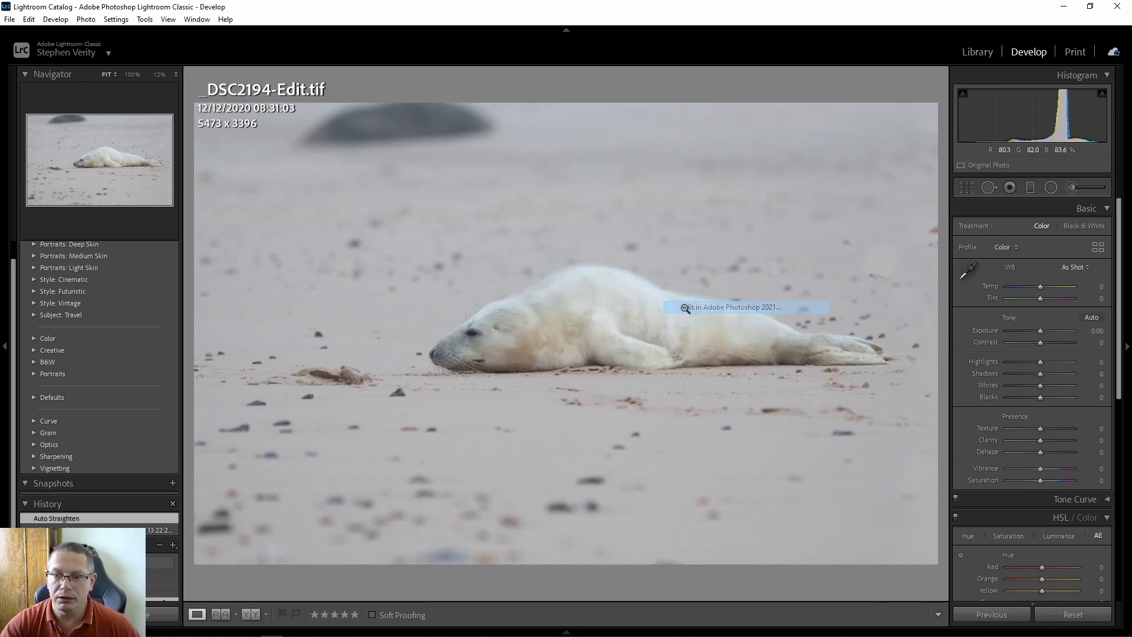
click(609, 383)
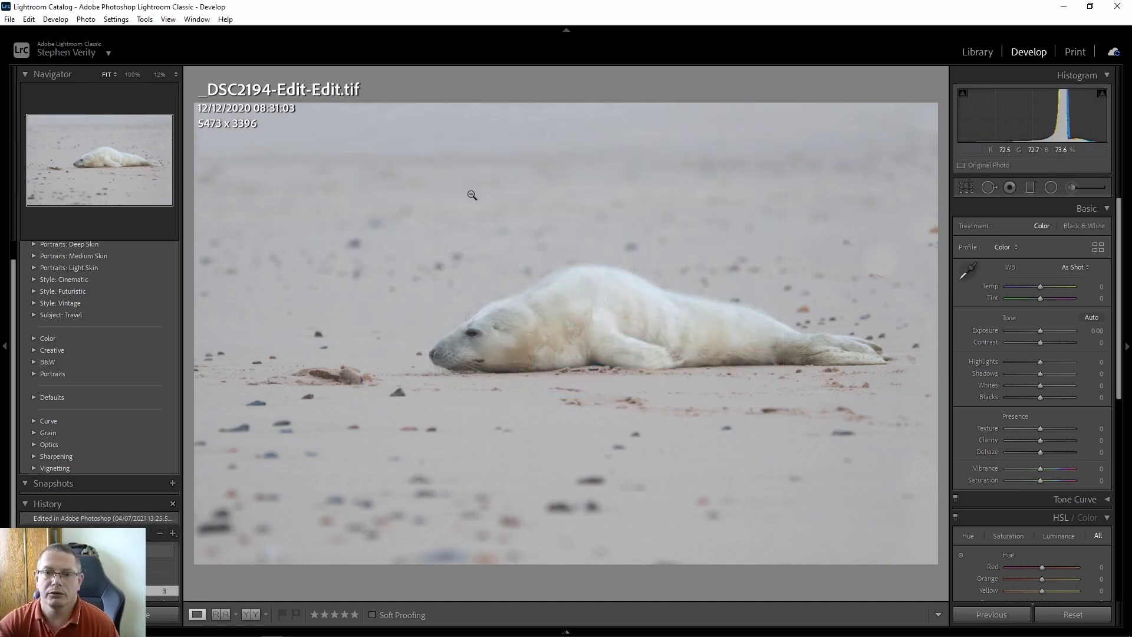
Inspect the returned copy at 200% with the exposure info overlay, then return to Fit view
click(472, 339)
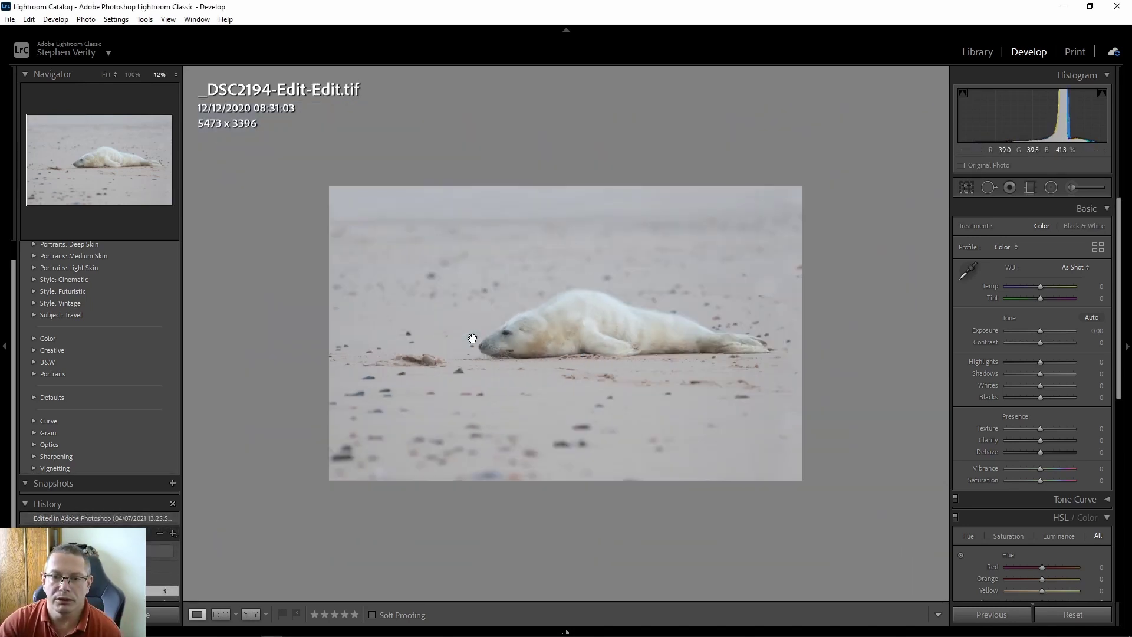
click(523, 339)
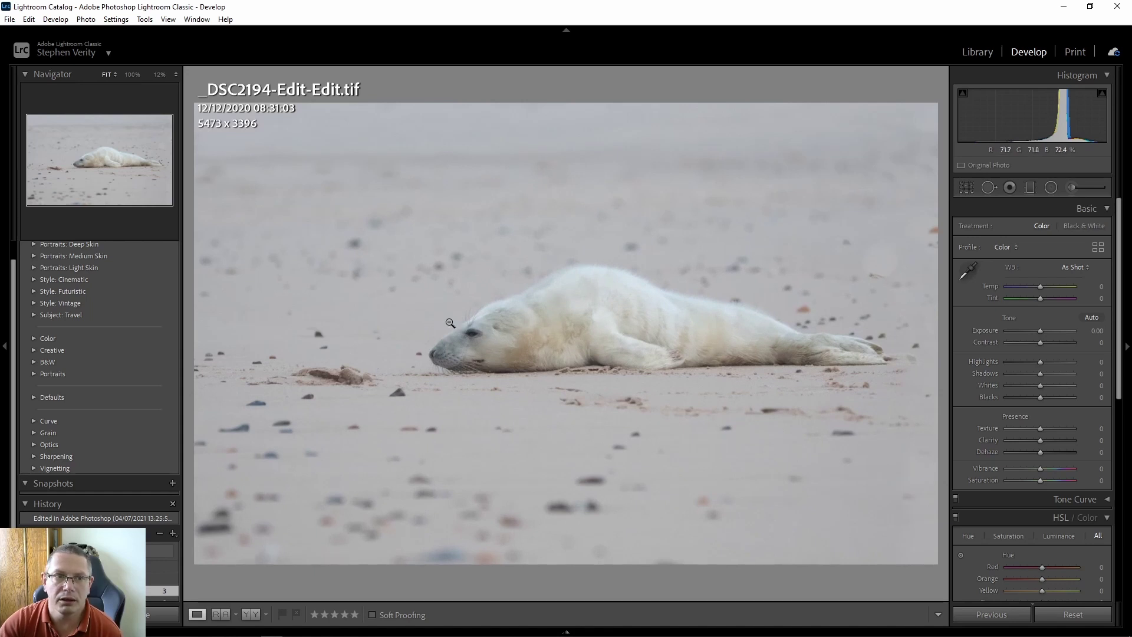
click(158, 74)
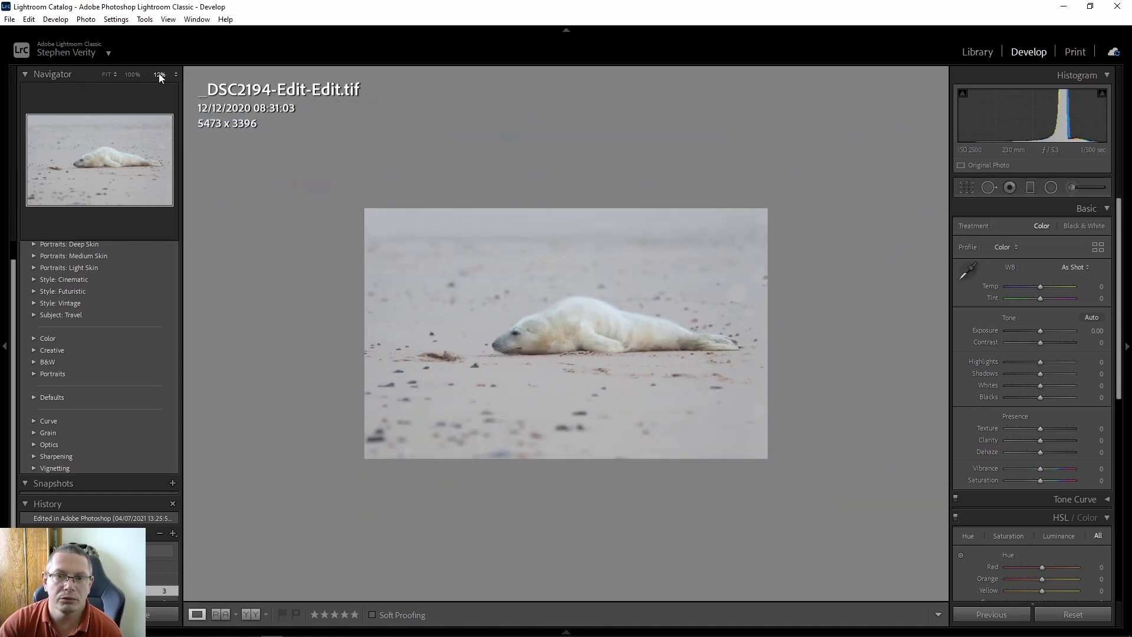
click(176, 75)
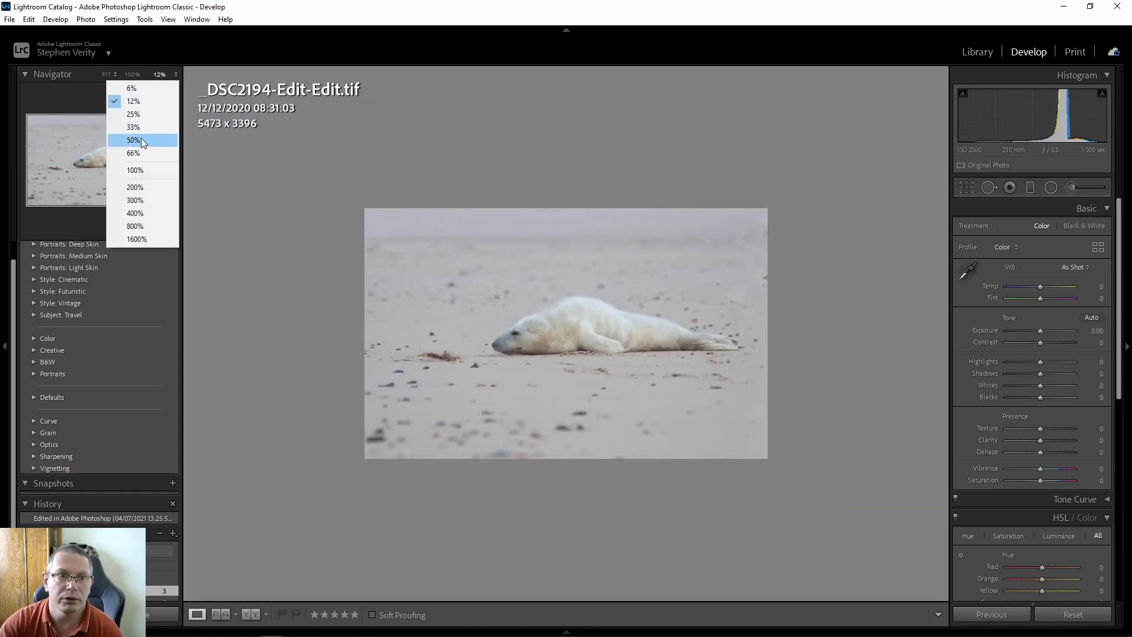
click(145, 186)
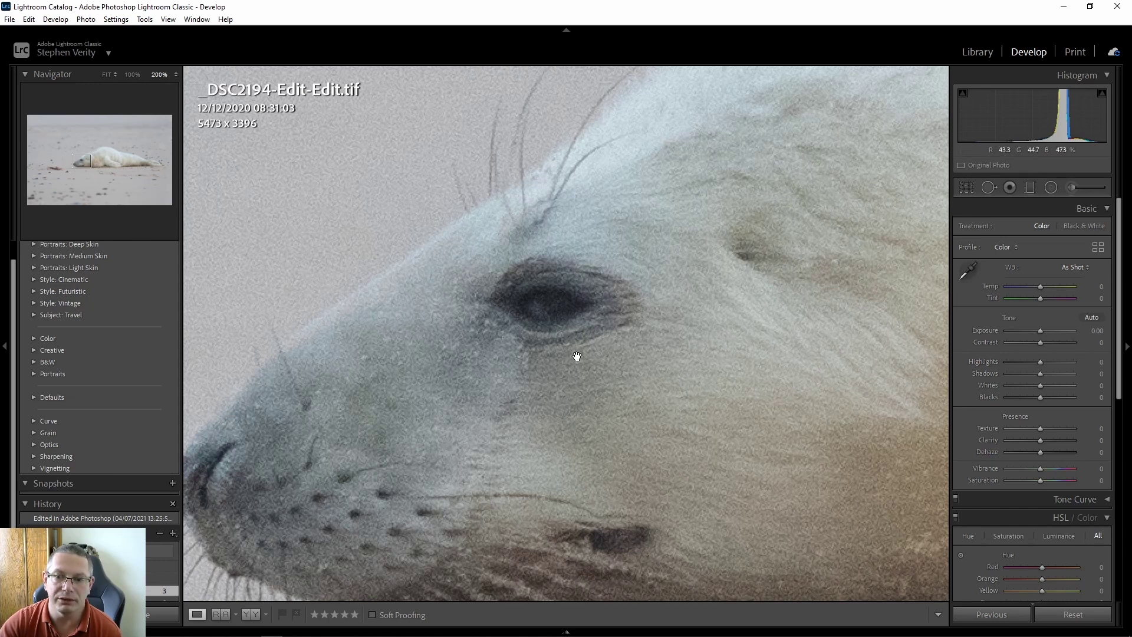
key(i)
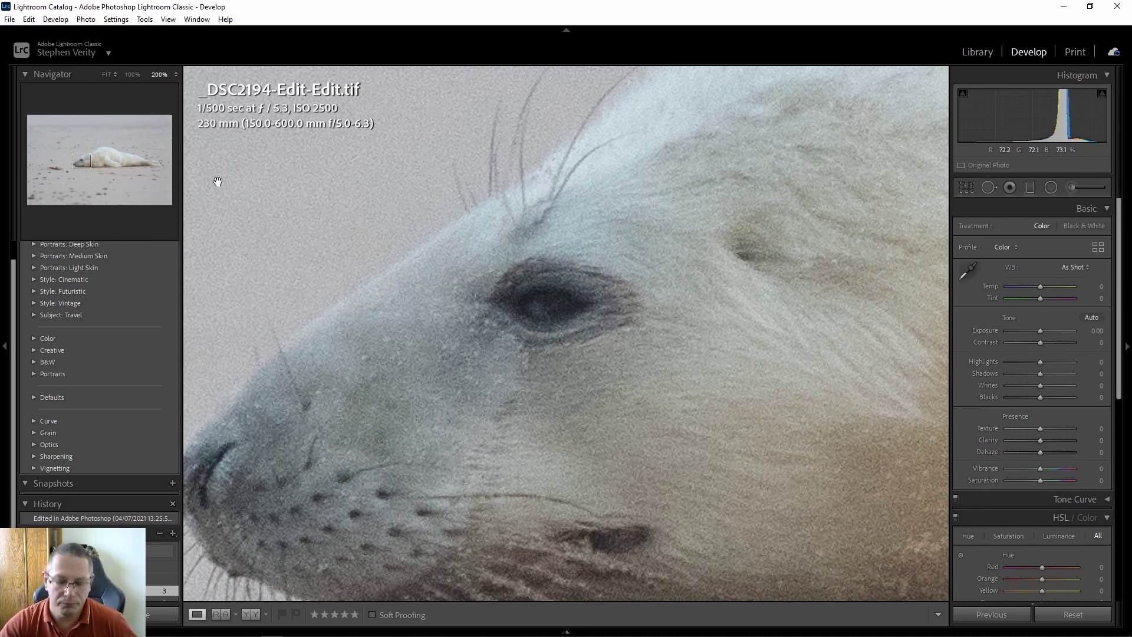
click(106, 75)
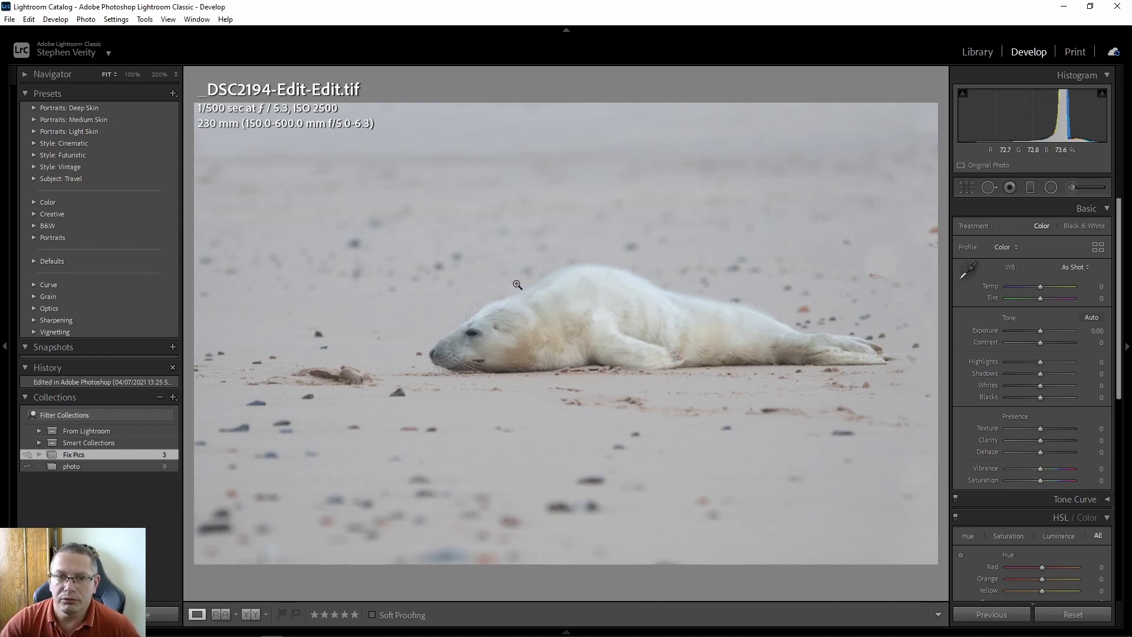
Send a copy with Lightroom adjustments to Topaz DeNoise AI
right_click(516, 285)
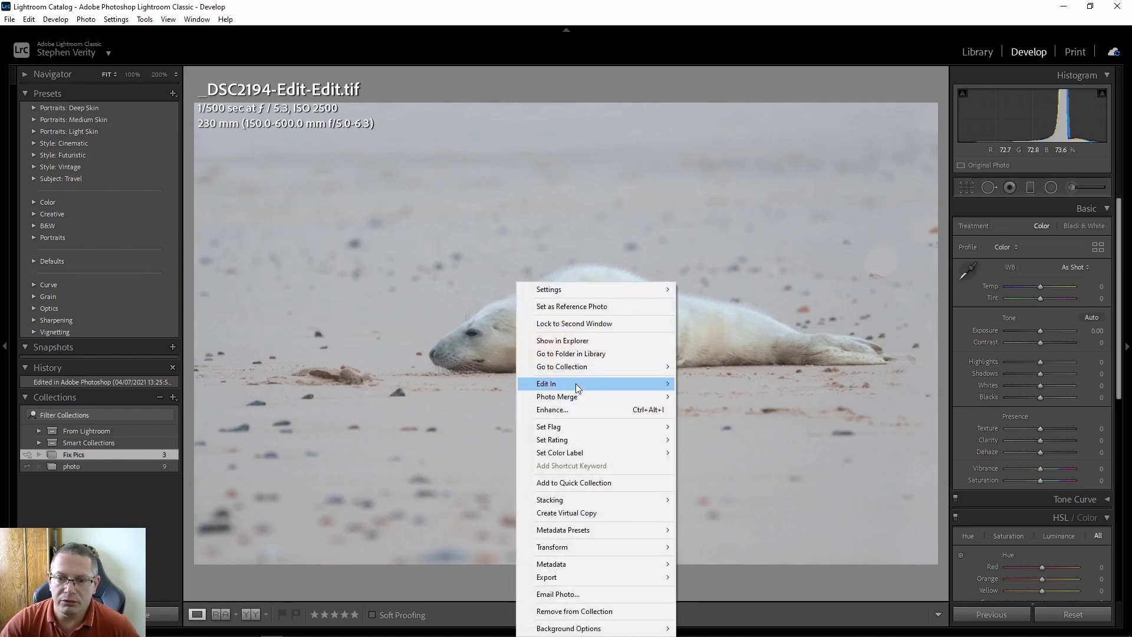
mouse_move(576, 385)
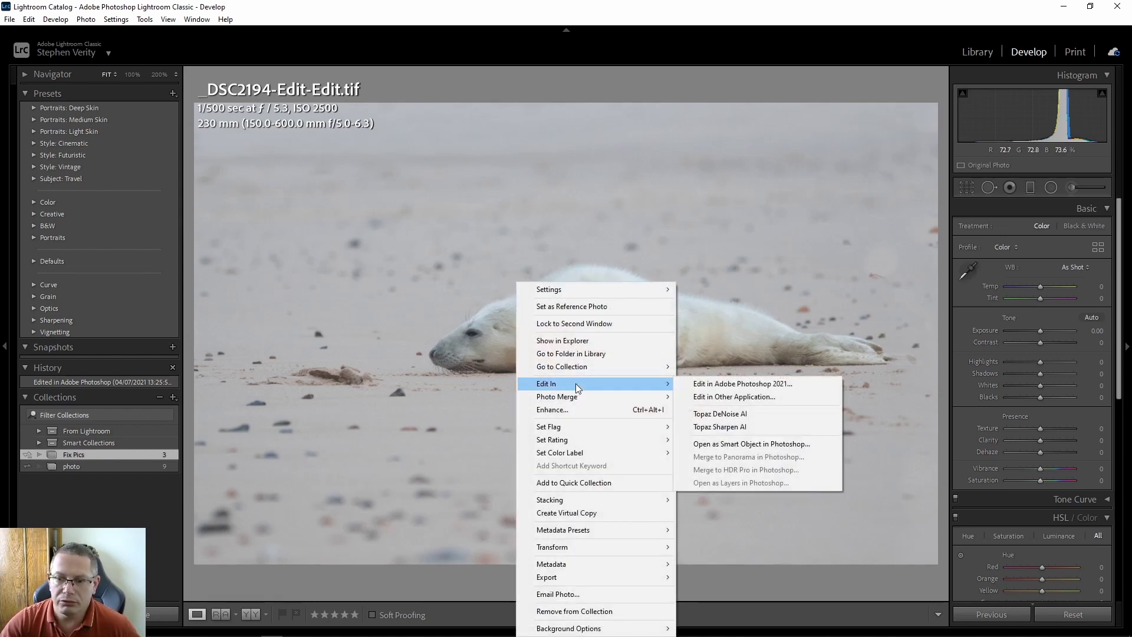
click(735, 414)
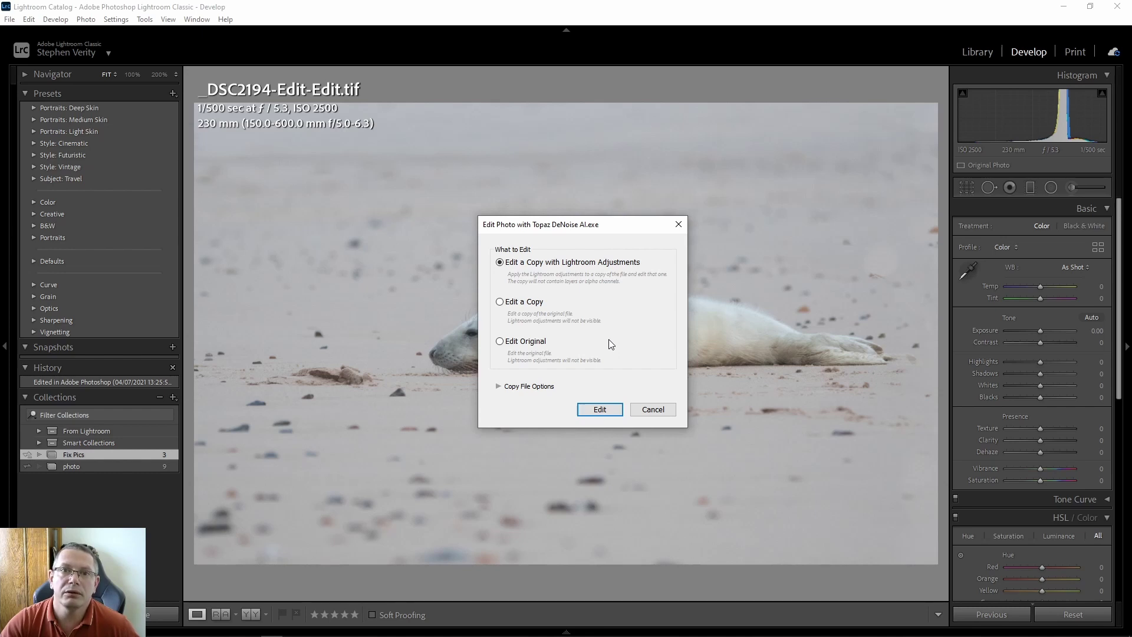
click(599, 409)
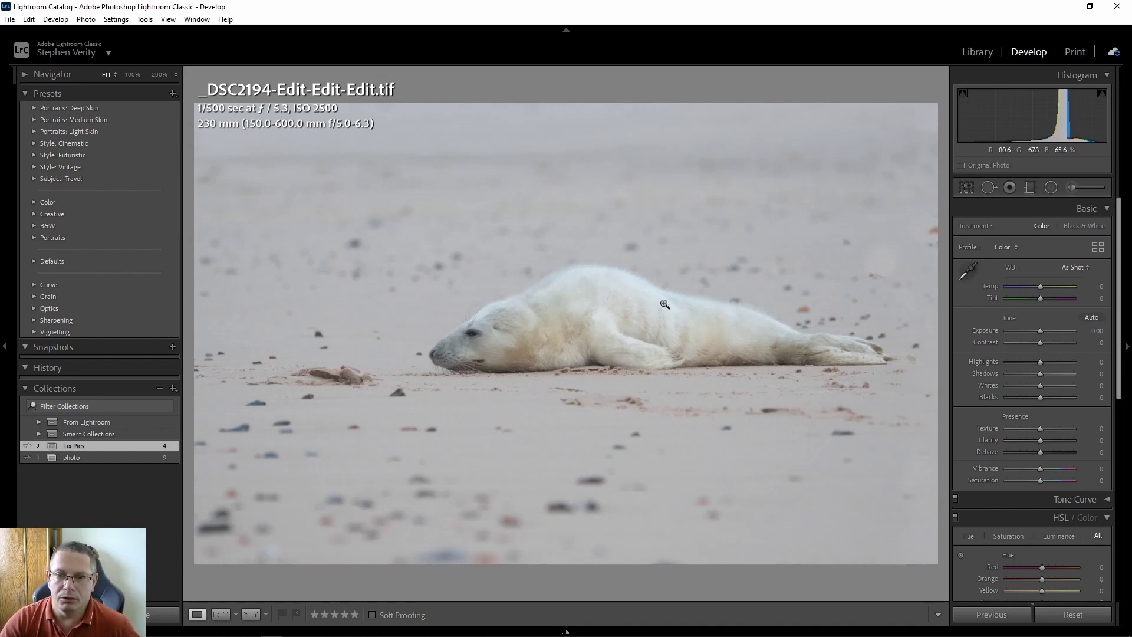
After checking noise at the seal's eye, raise Clarity to +16 and Dehaze to +12
click(452, 327)
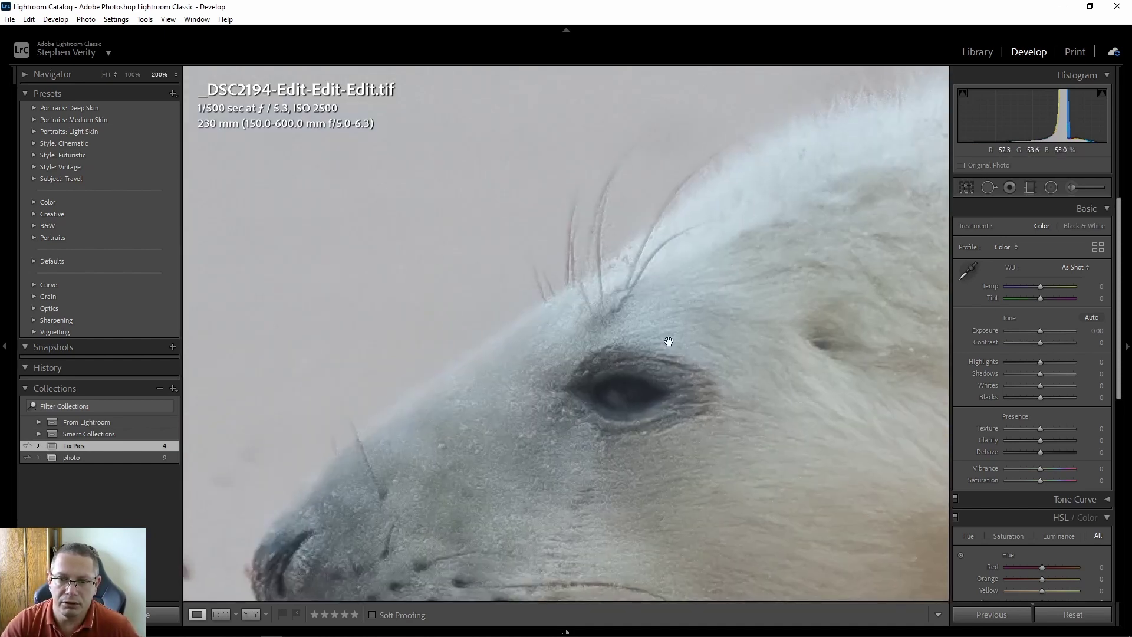
click(507, 317)
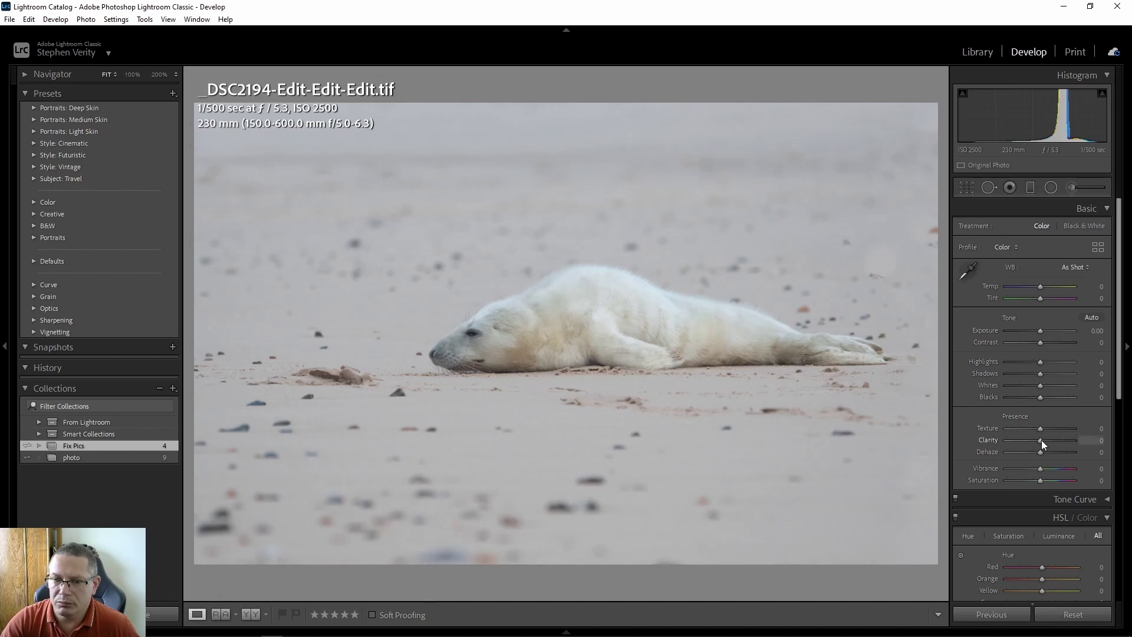
drag(1041, 439, 1044, 430)
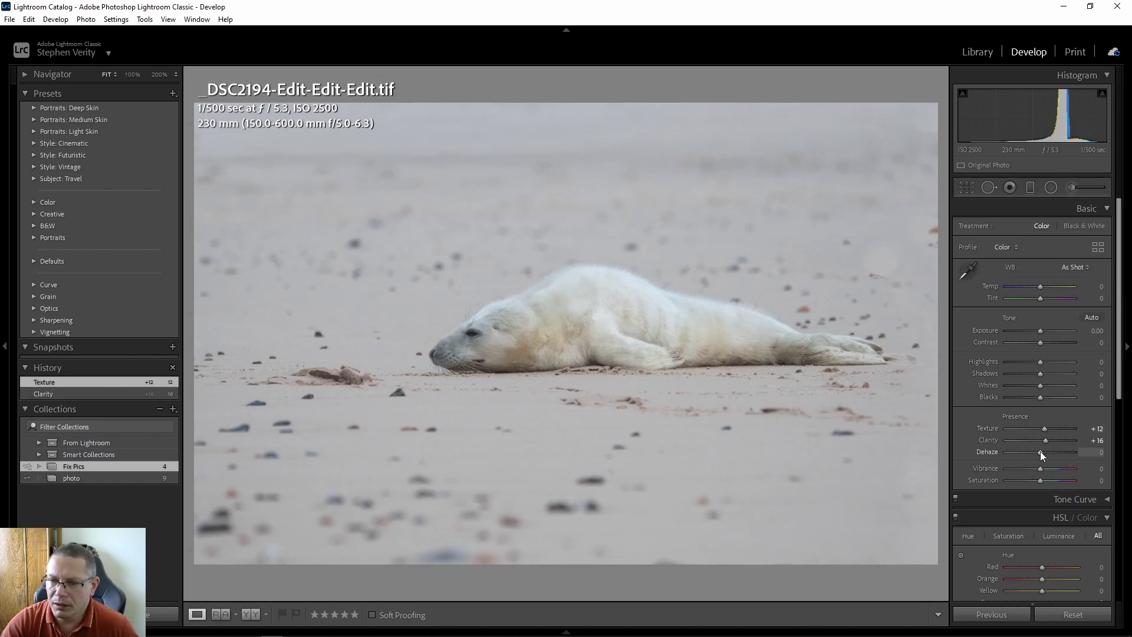
drag(1042, 451, 1045, 451)
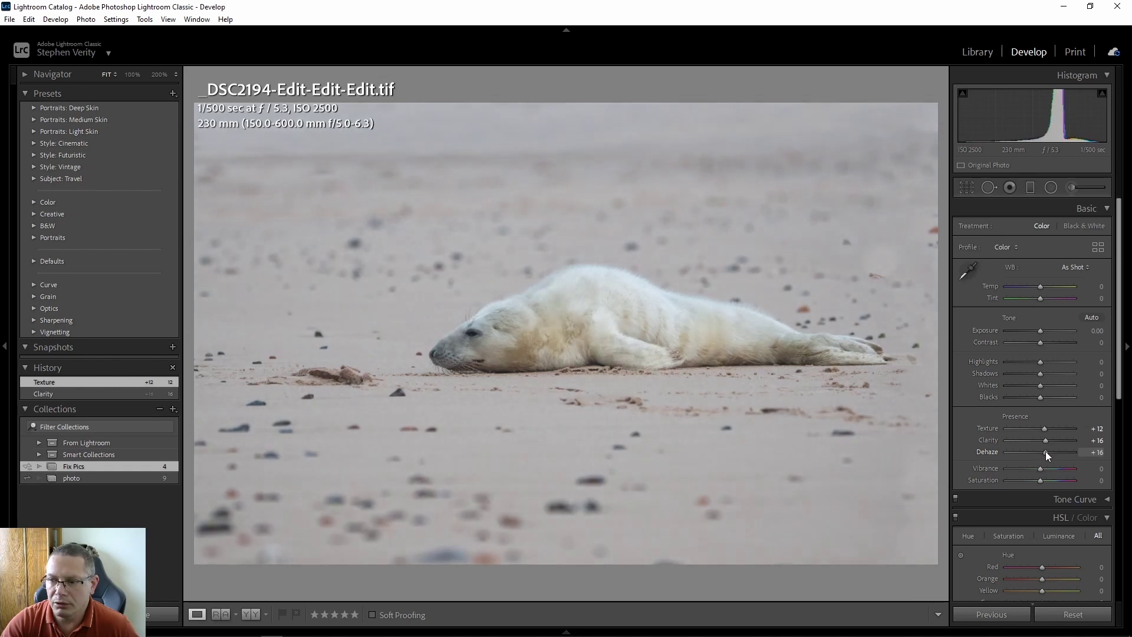
drag(1046, 451, 1044, 451)
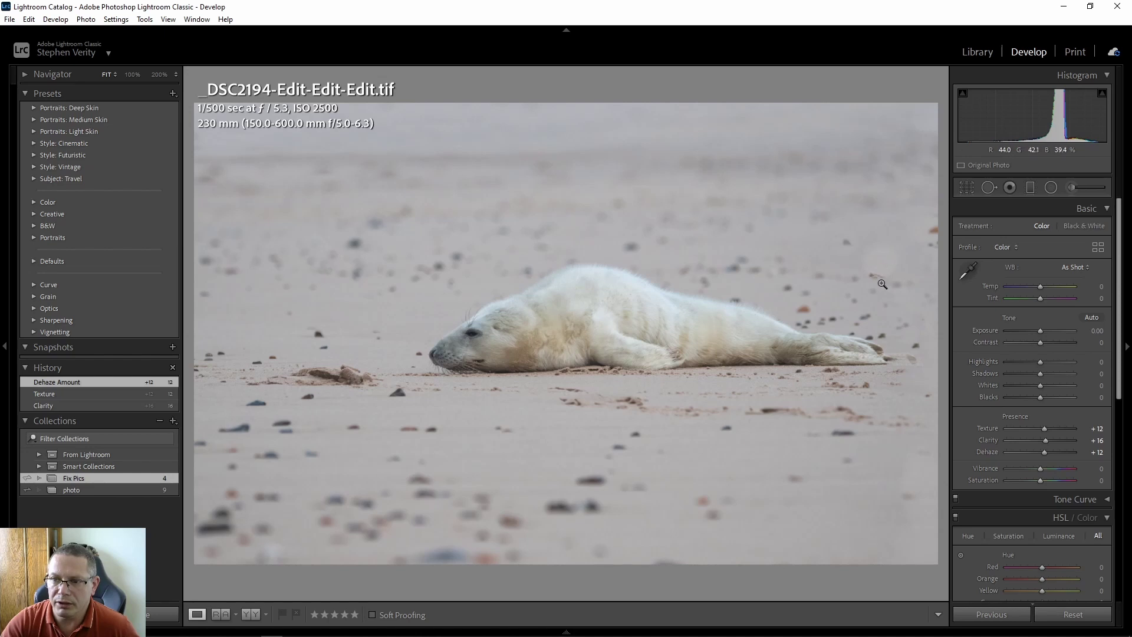
Remove the pebble above the seal's tail with Spot Removal
click(988, 187)
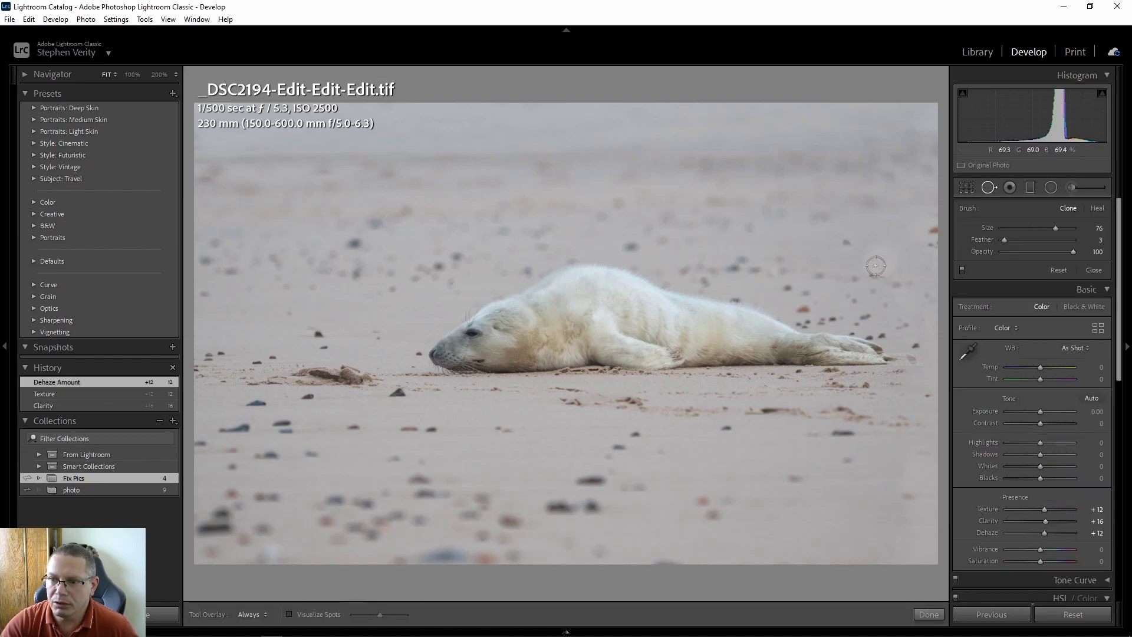
scroll(878, 265, up, 2)
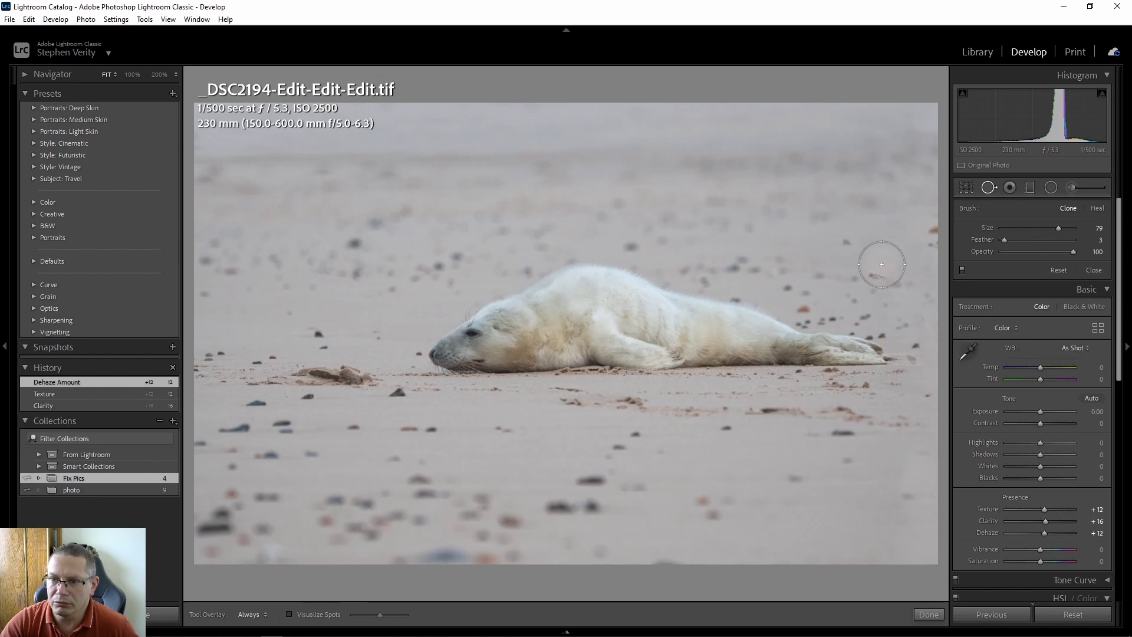
click(881, 265)
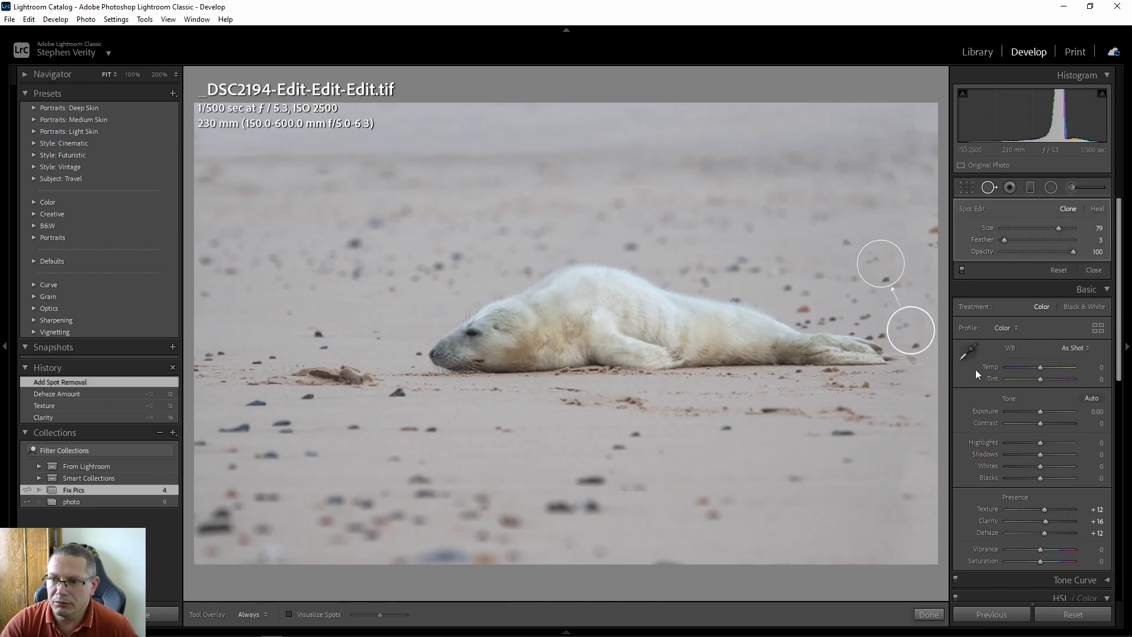
click(927, 614)
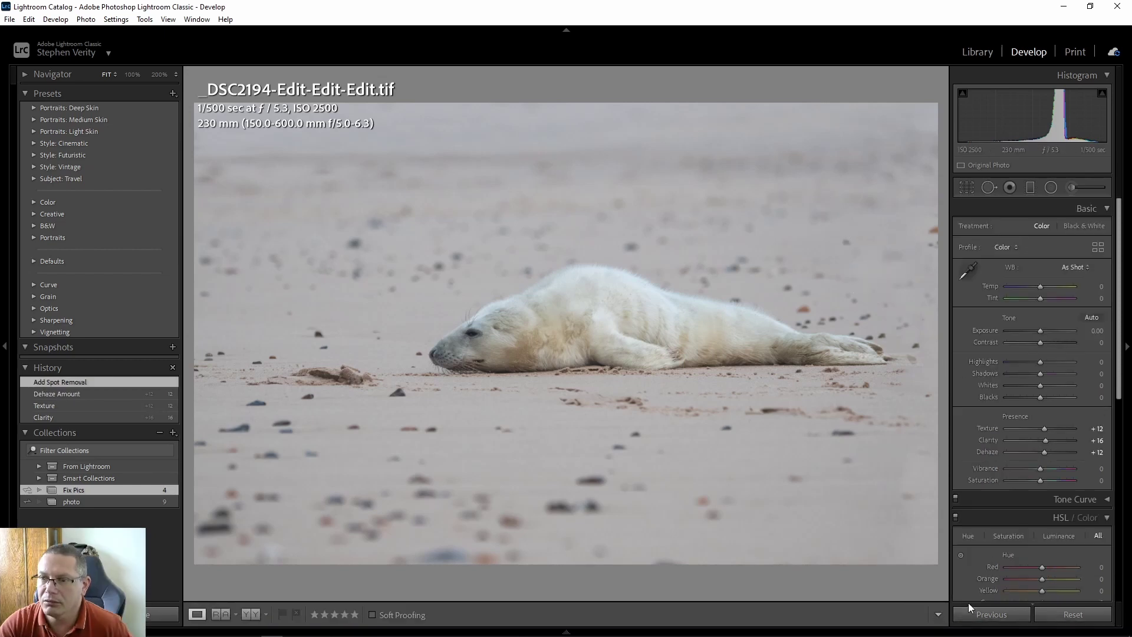